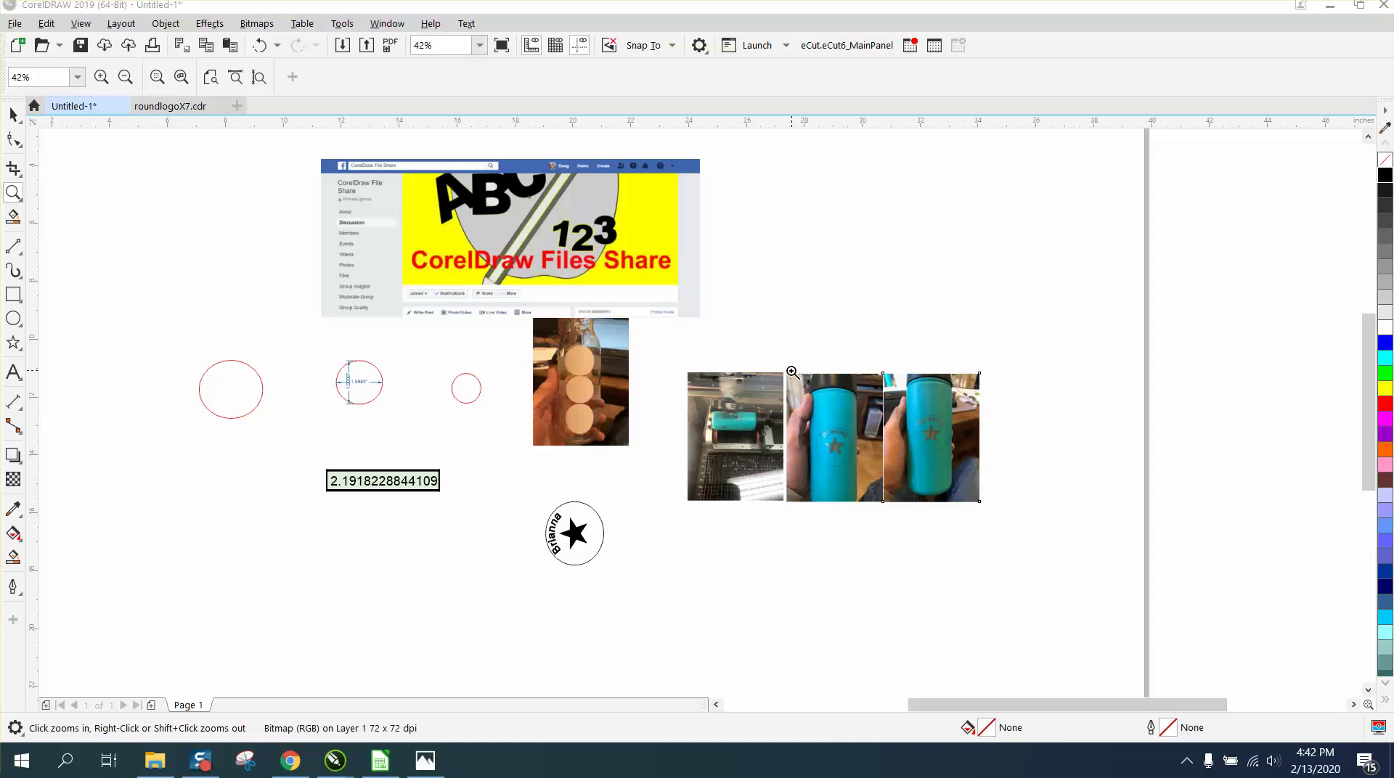
Zoom around the bottle photos and the round Brianna star logo to inspect the etched design
drag(788, 373, 882, 509)
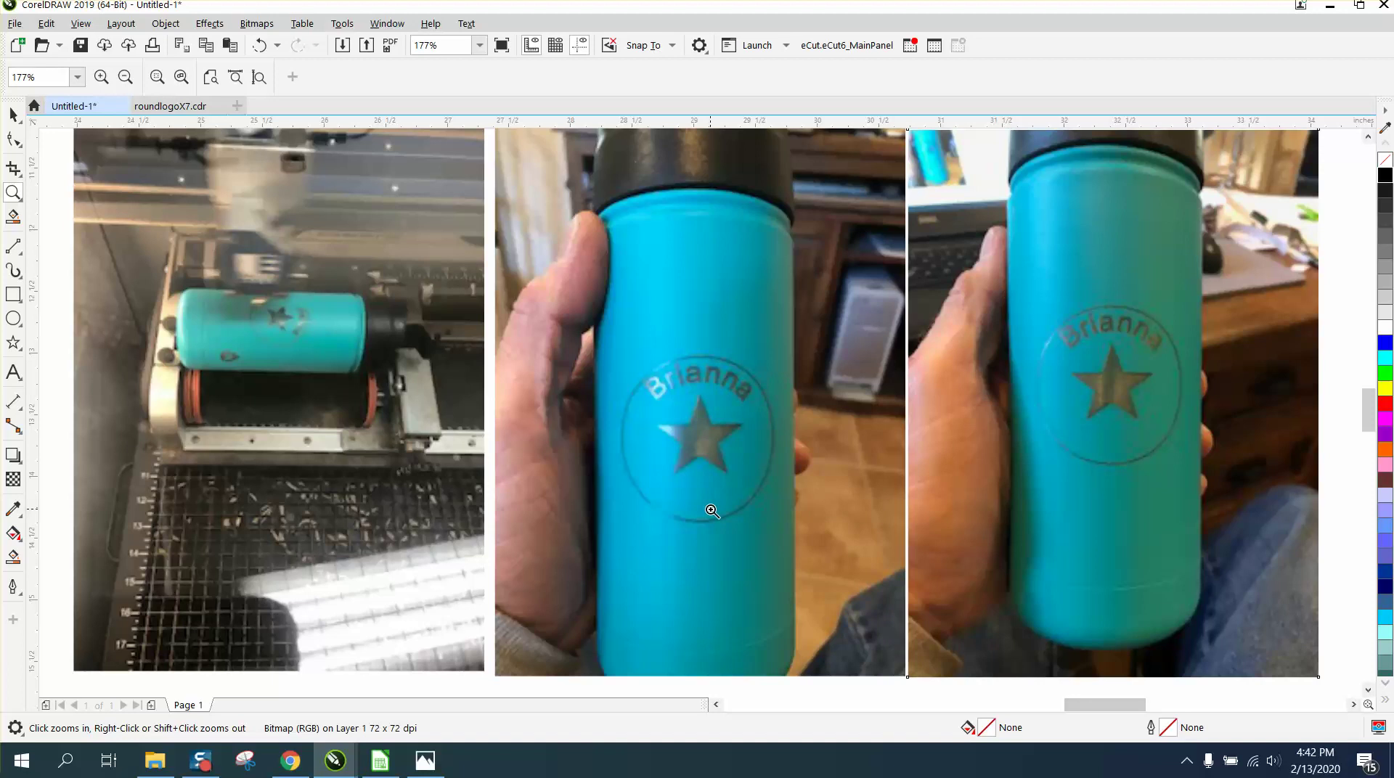
right_click(1109, 407)
drag(1043, 329, 1221, 472)
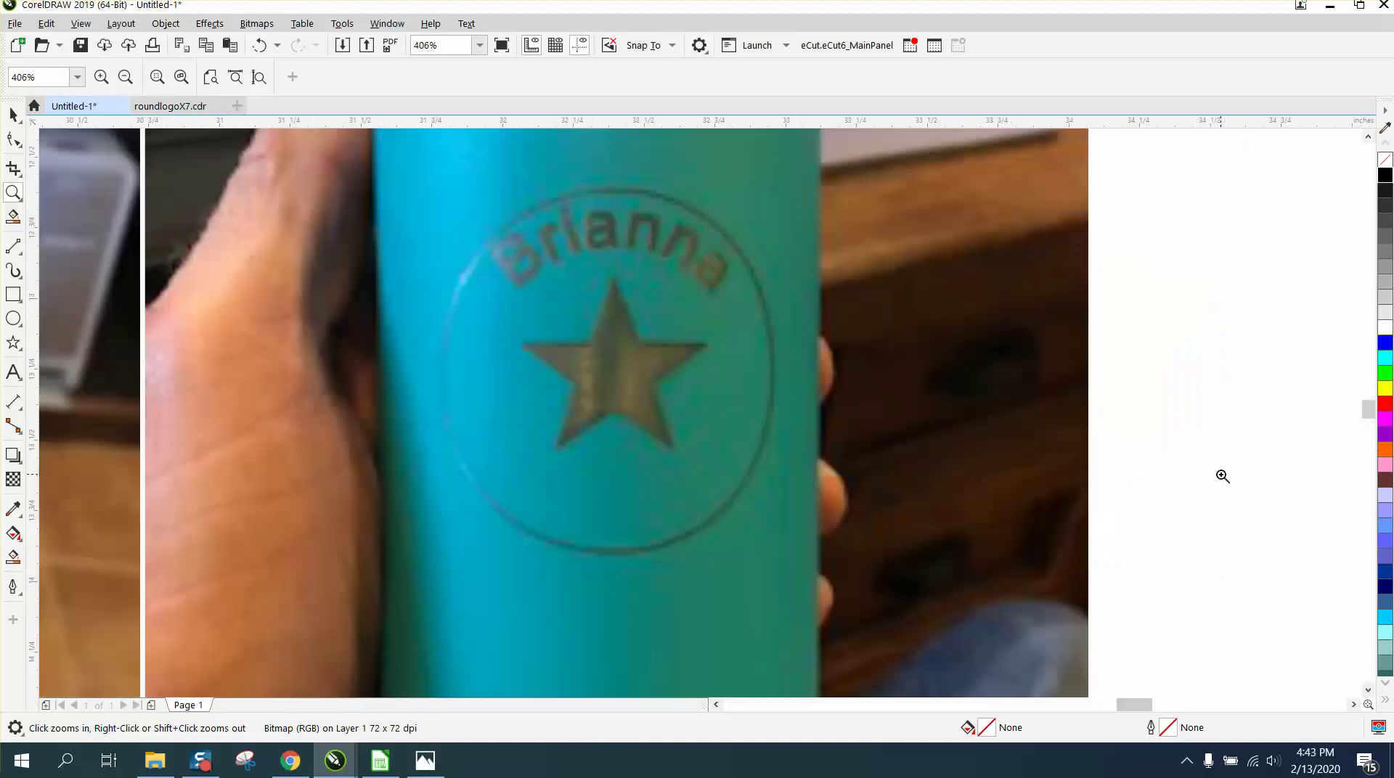
right_click(762, 480)
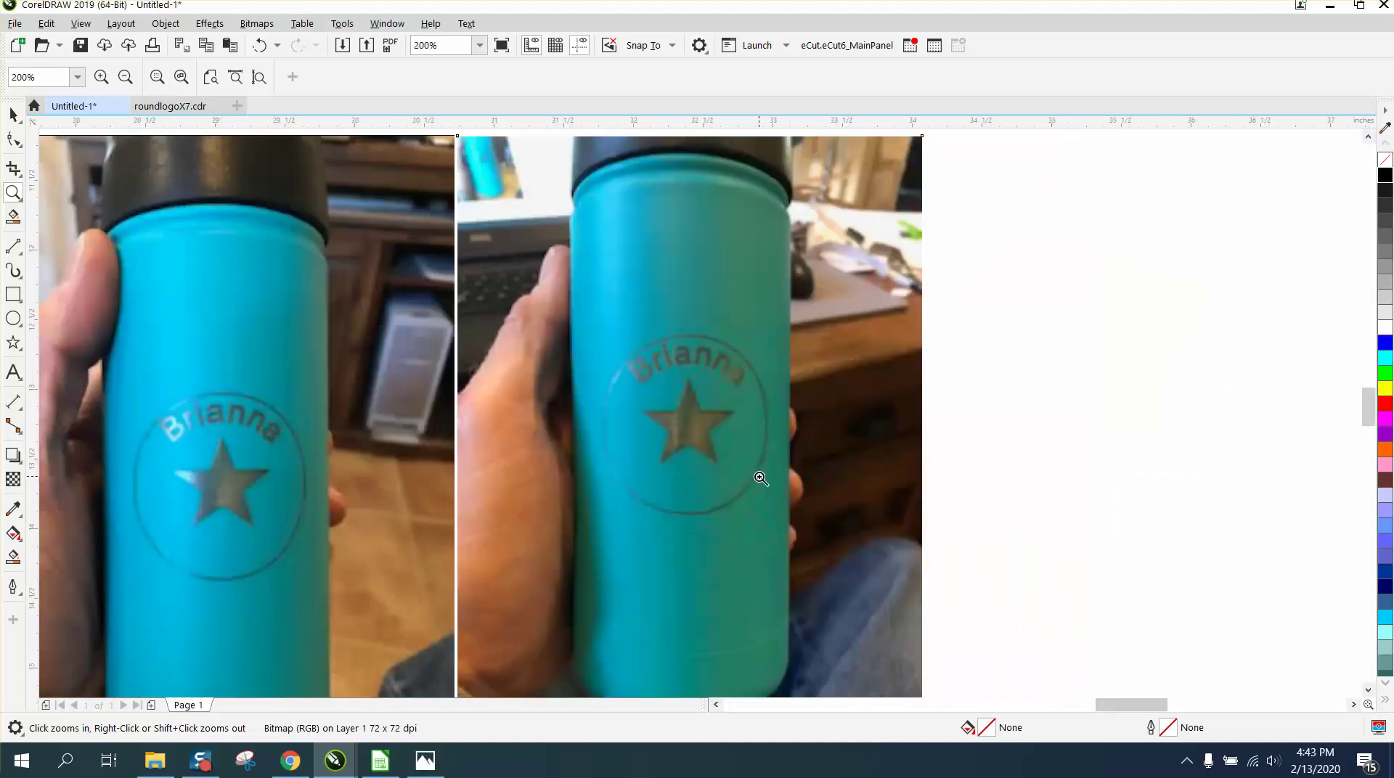
right_click(710, 469)
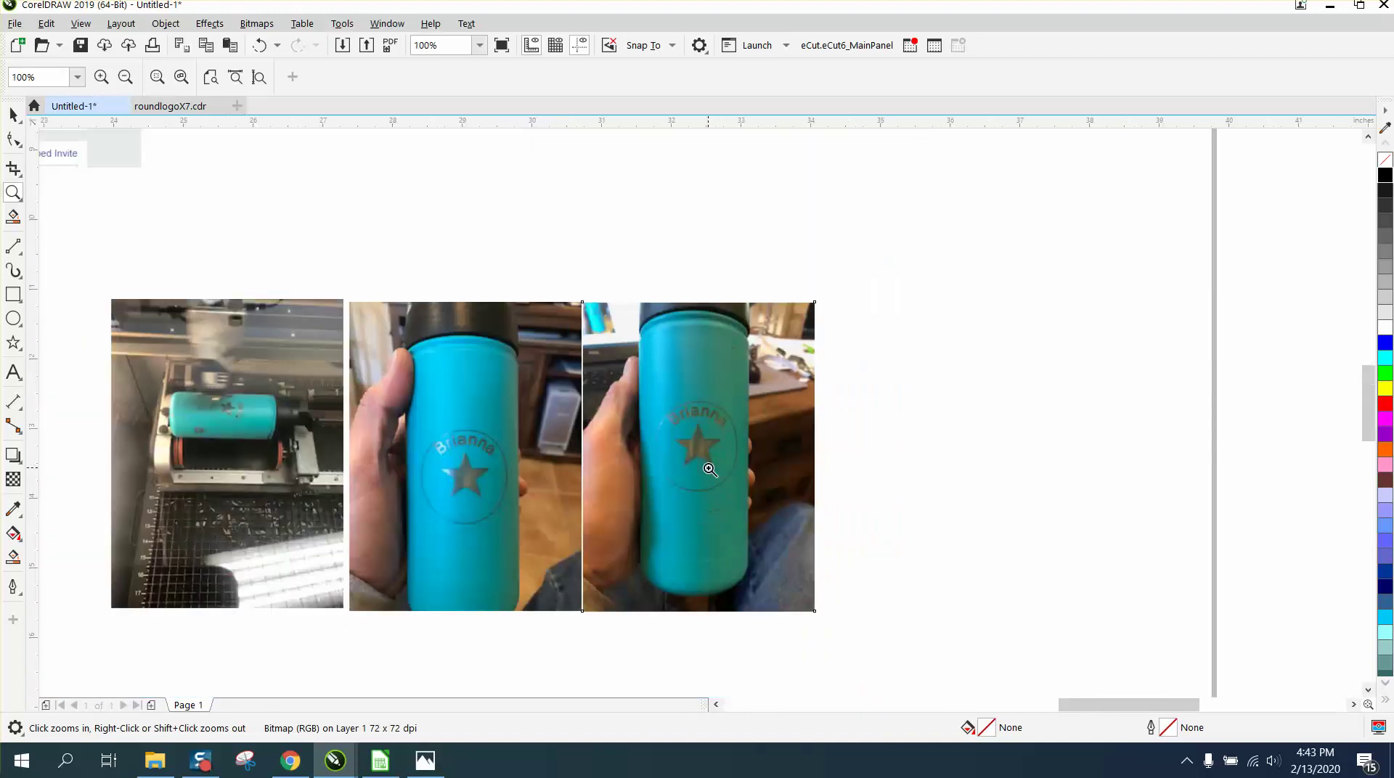
right_click(709, 469)
right_click(710, 469)
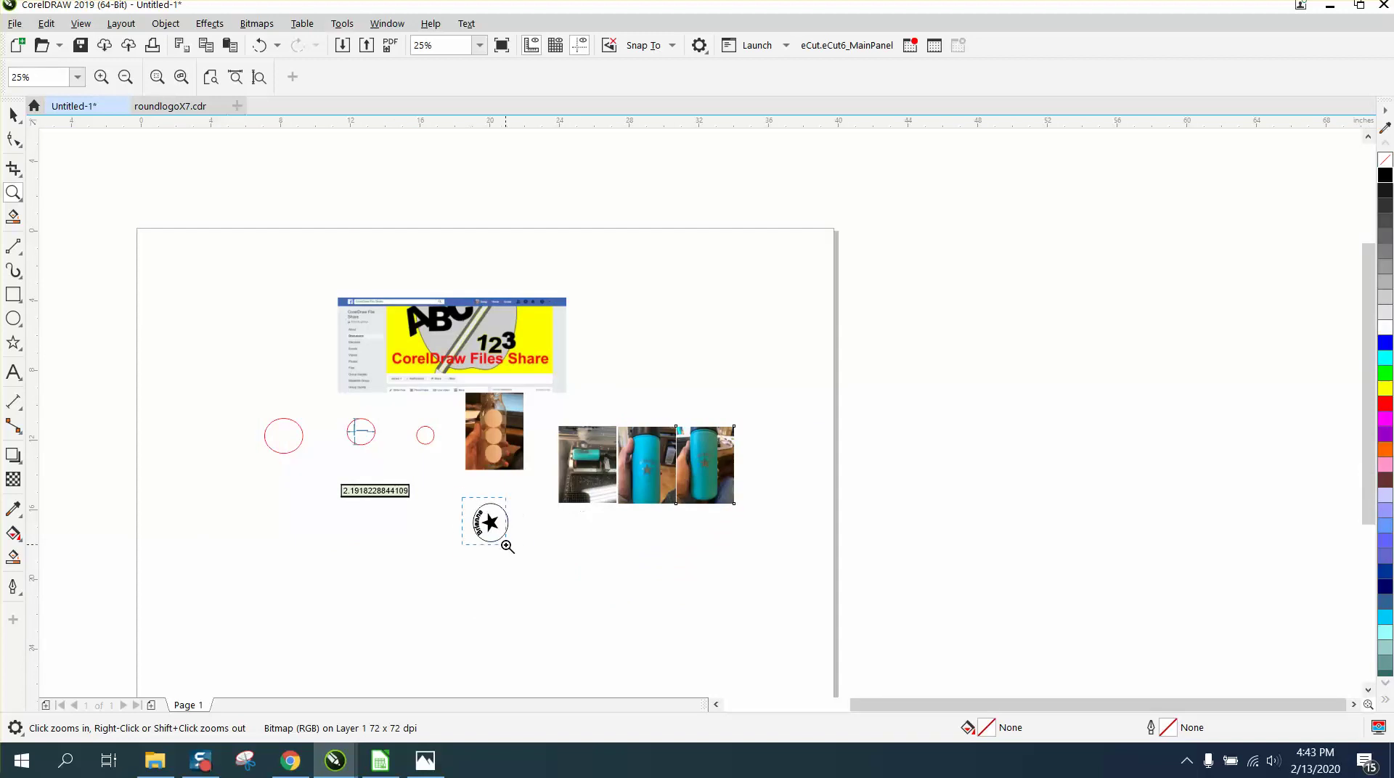
drag(507, 546, 524, 548)
right_click(518, 543)
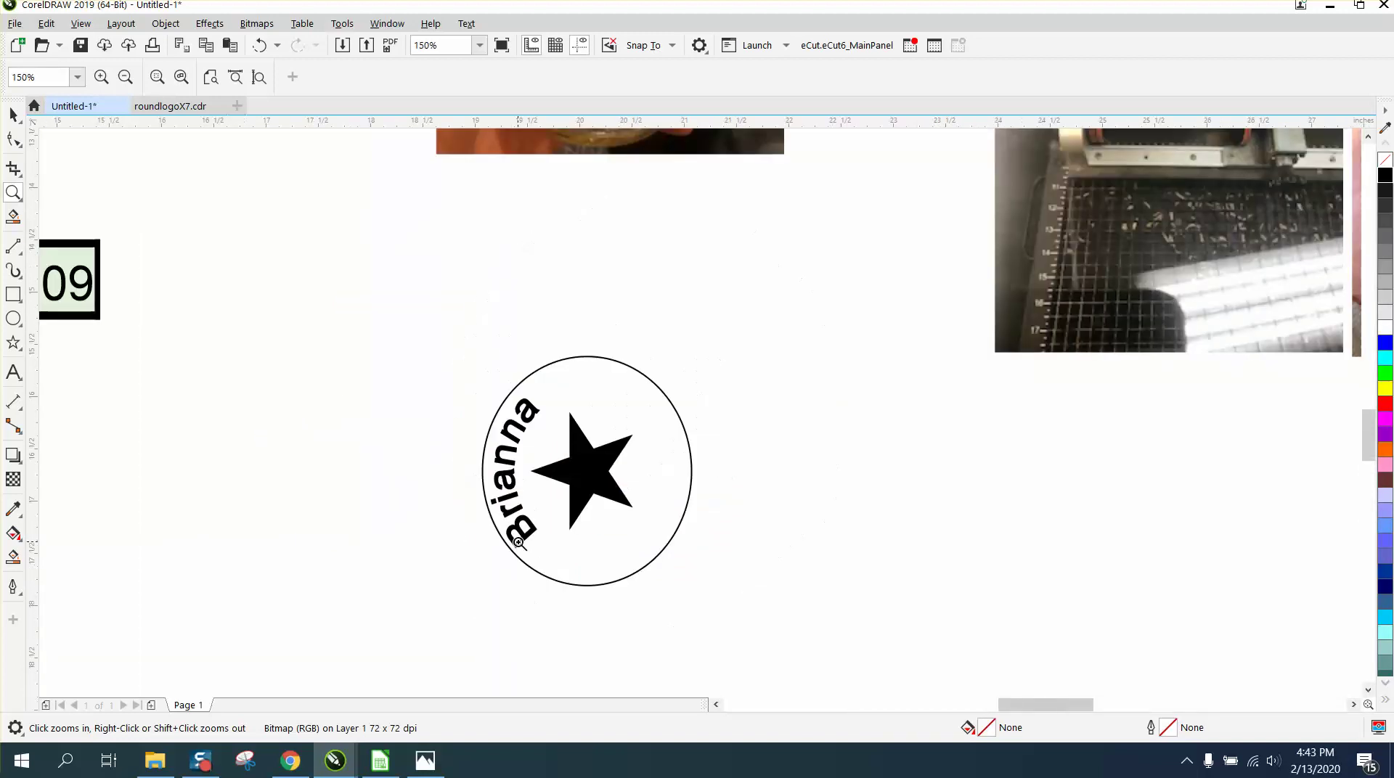
right_click(519, 543)
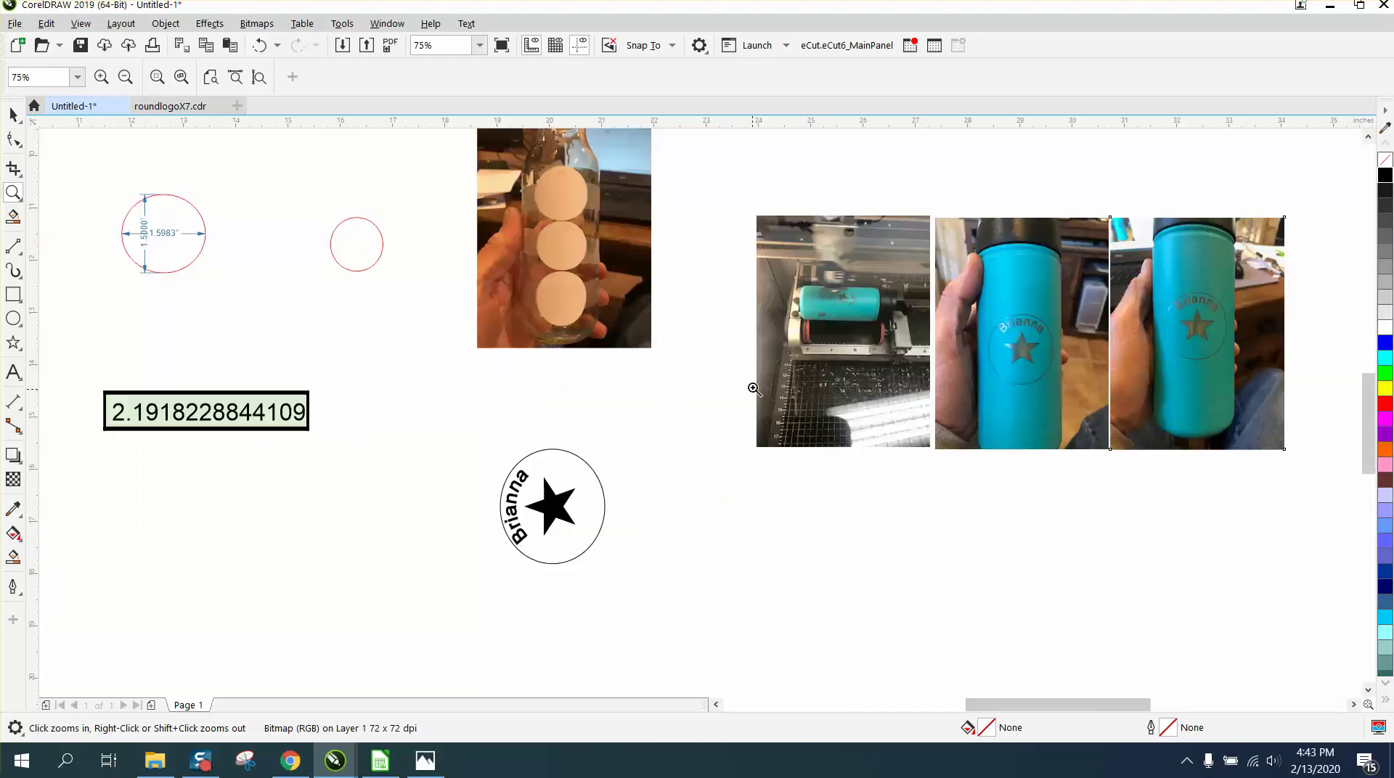
drag(791, 265, 919, 342)
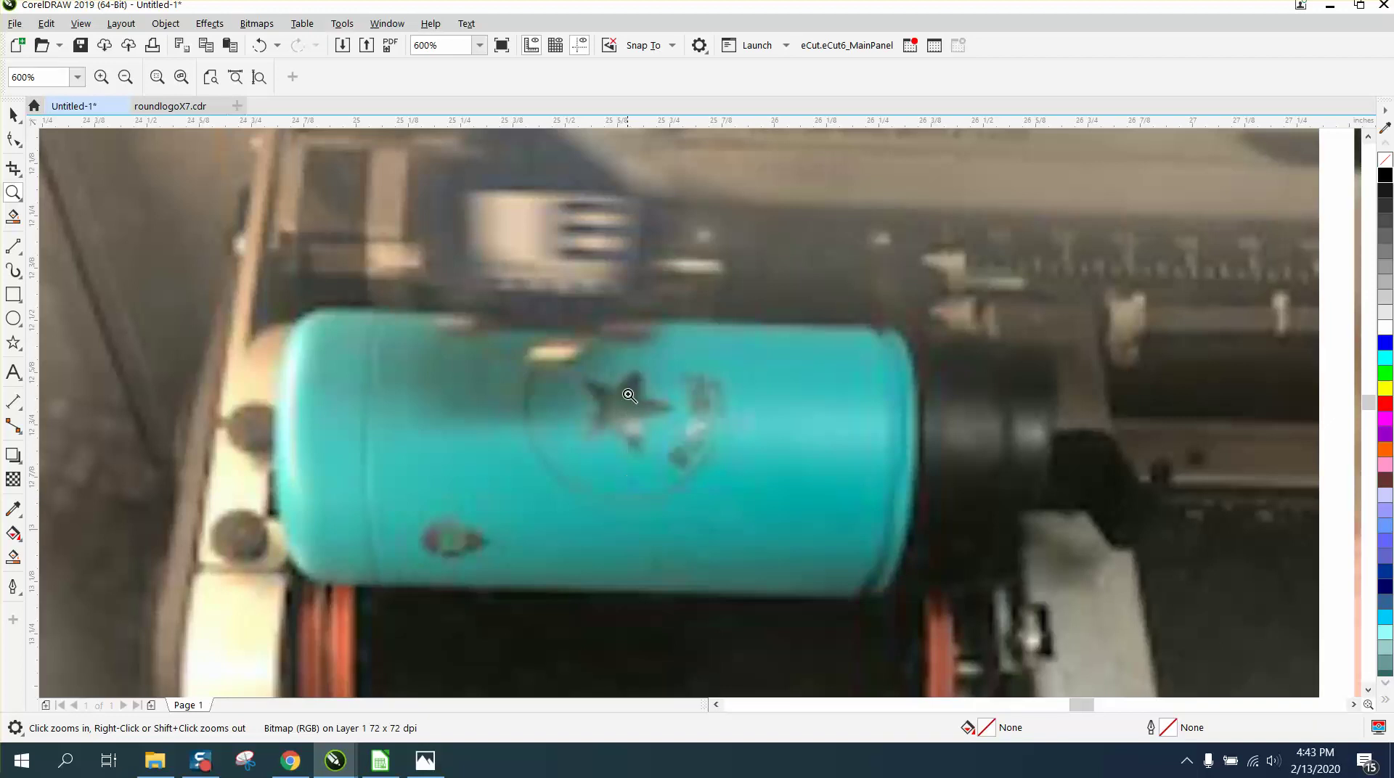
scroll(628, 434, down, 5)
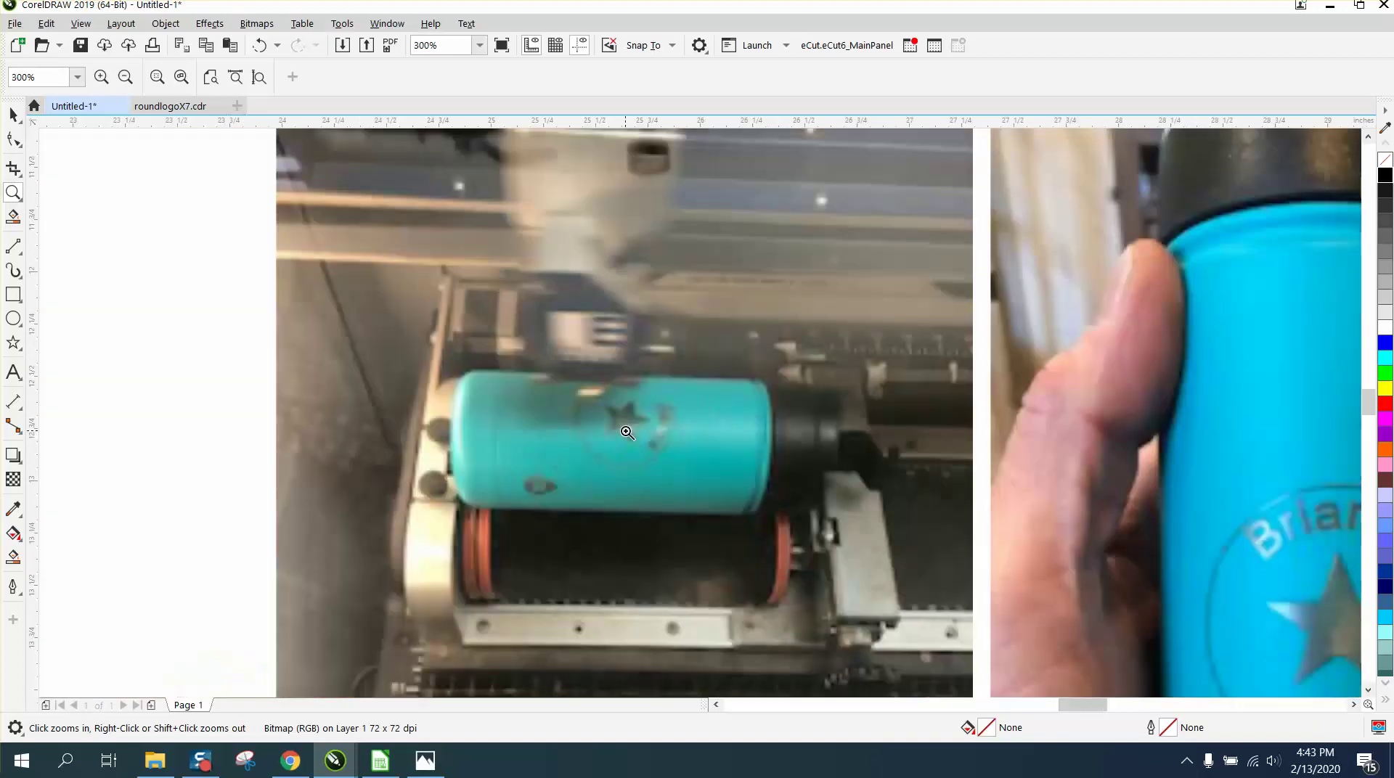
drag(419, 501, 581, 590)
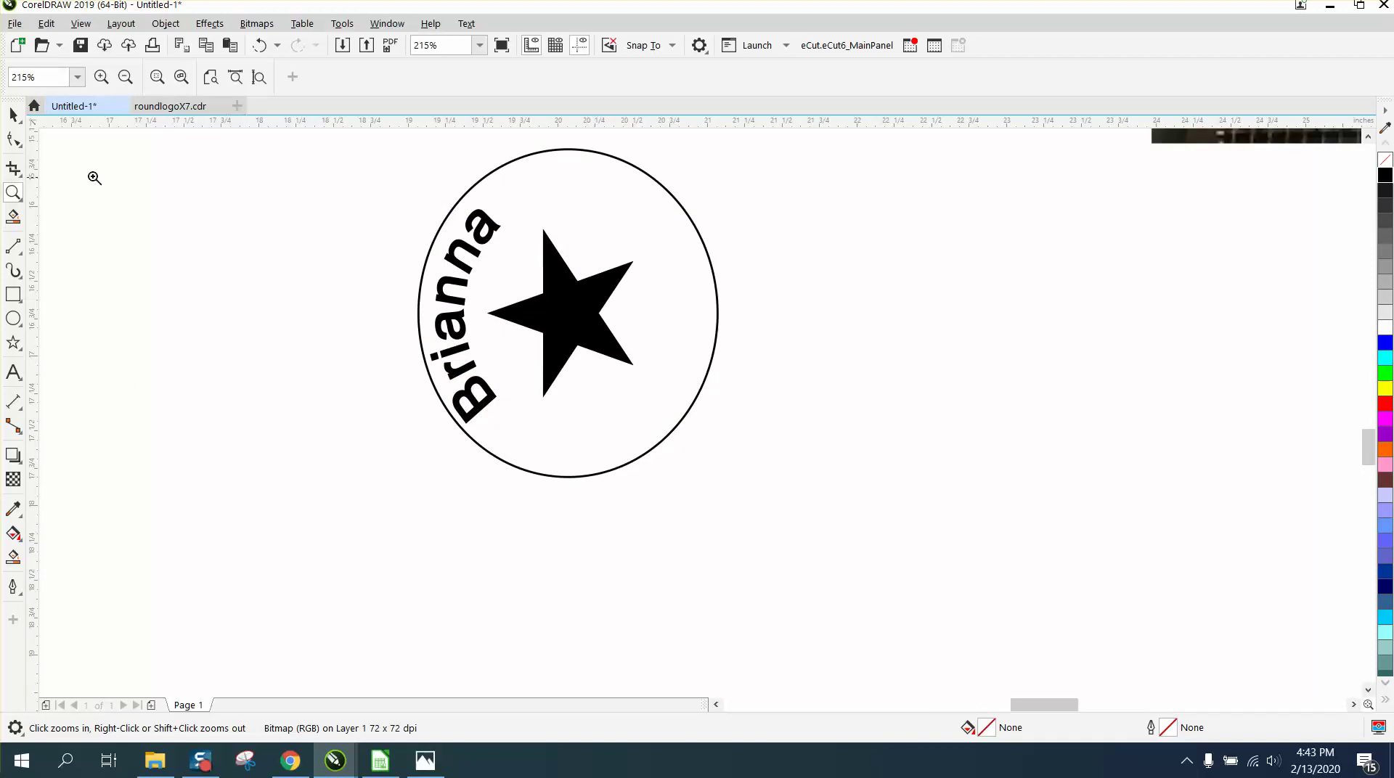
scroll(348, 276, down, 3)
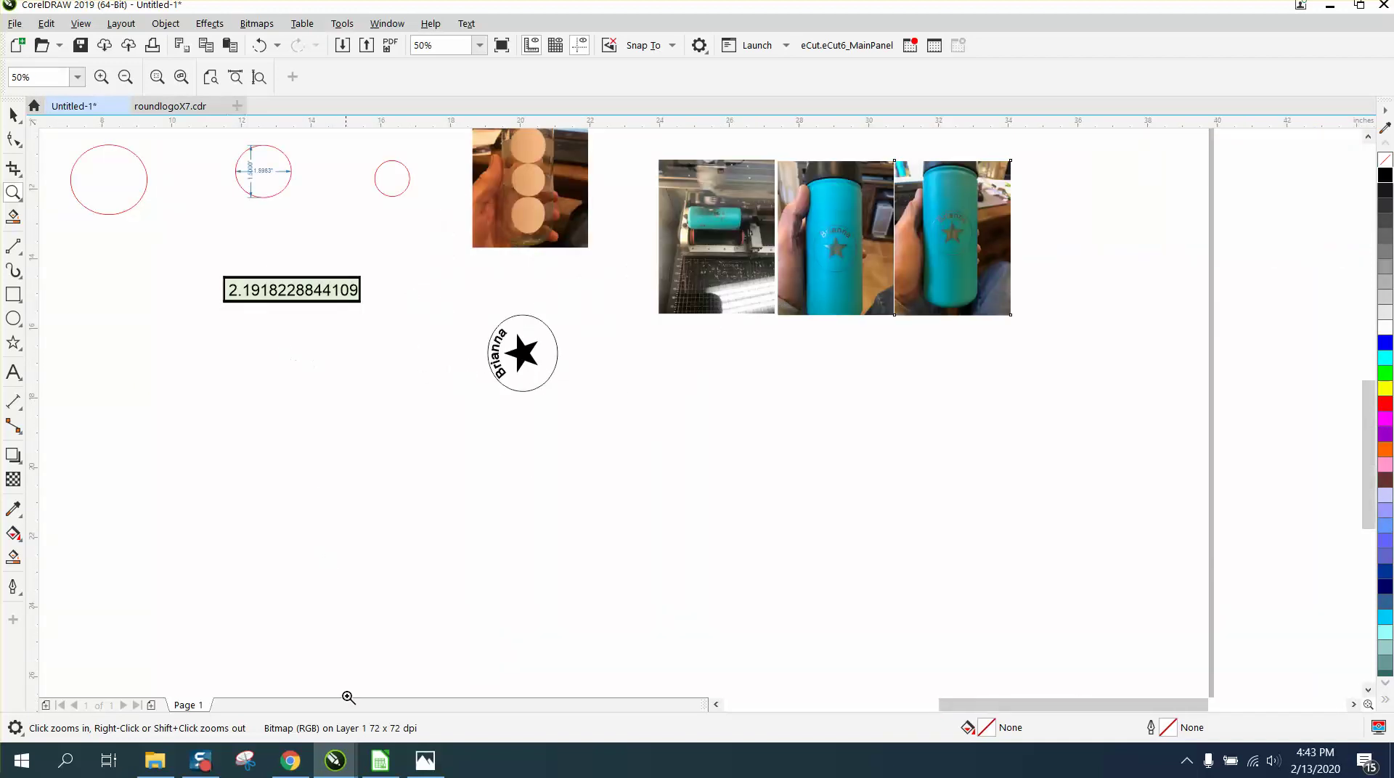
Copy the calculated width 2.1918228844109 from cell D11 in Calc, then return to Untitled-1
click(382, 763)
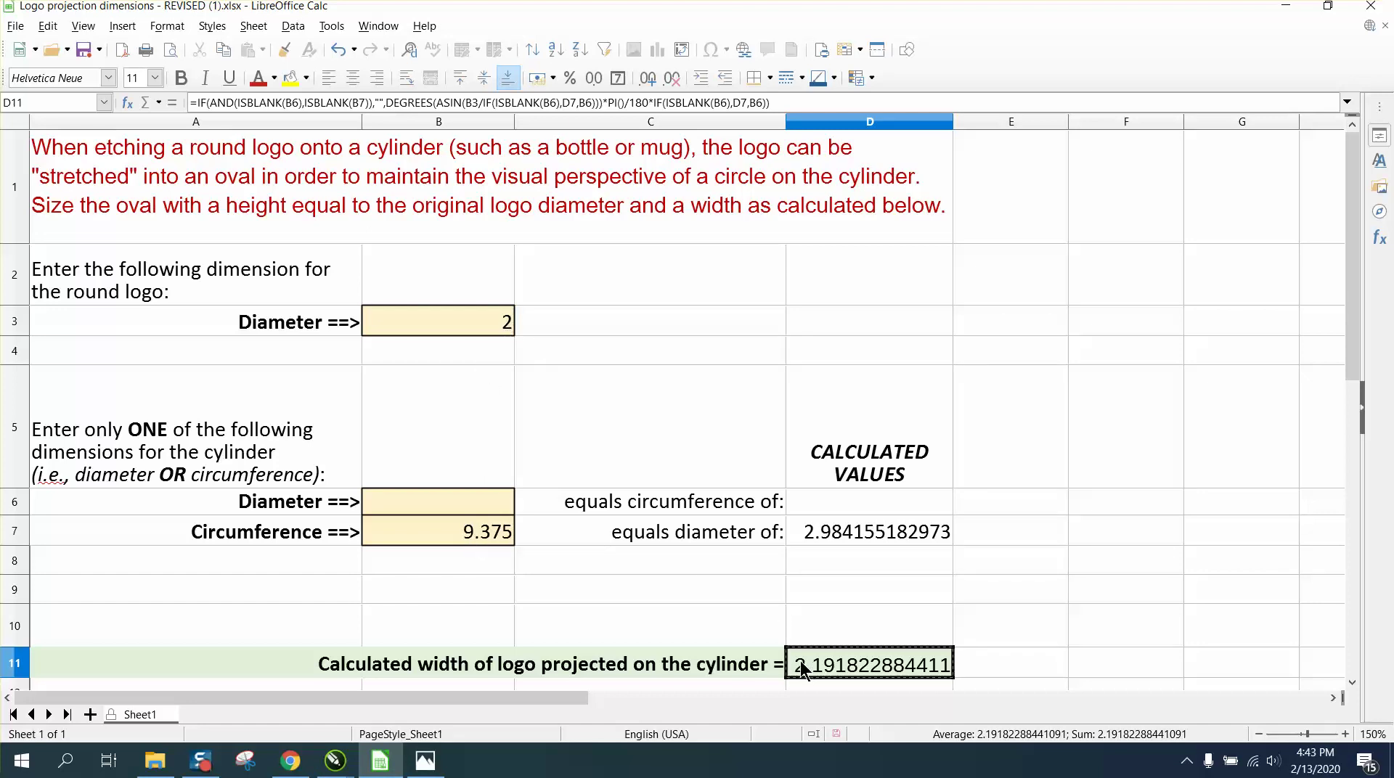
right_click(847, 665)
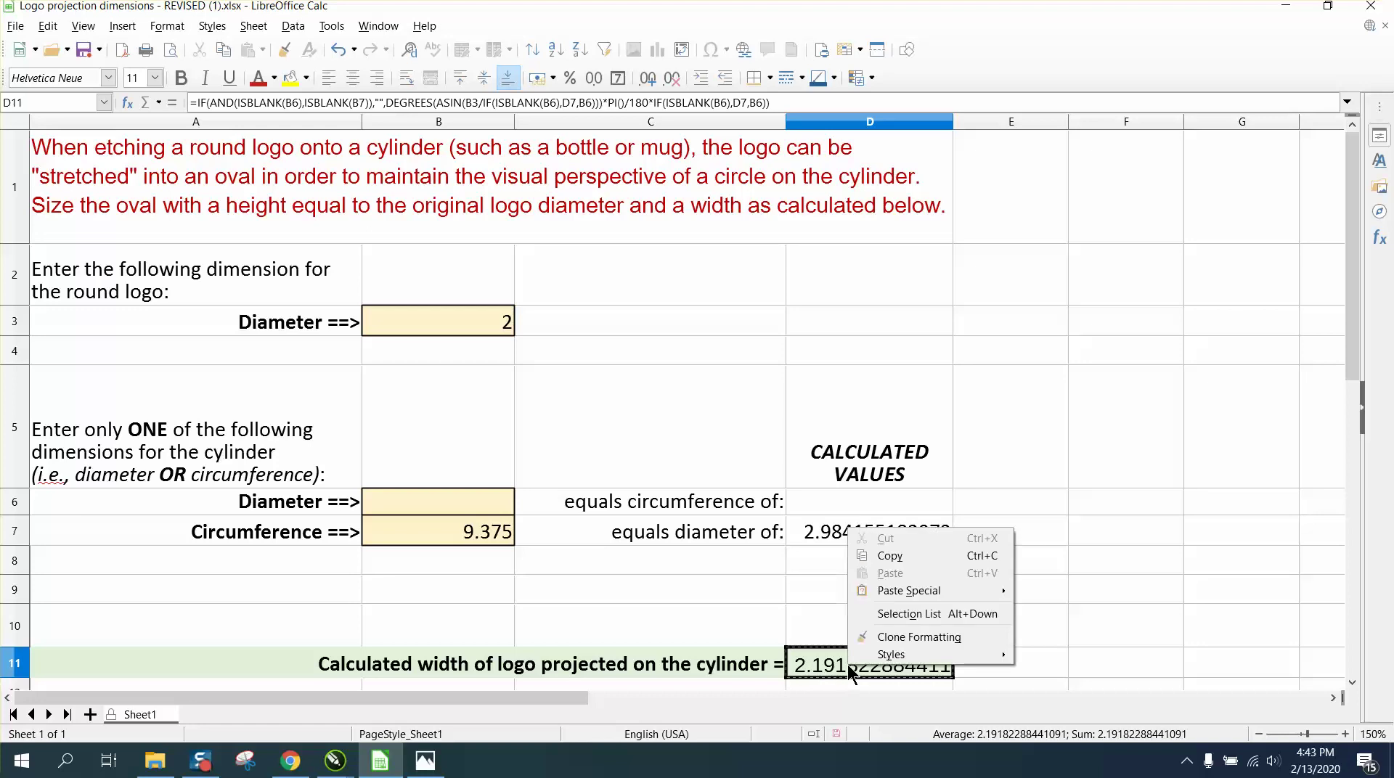
click(887, 556)
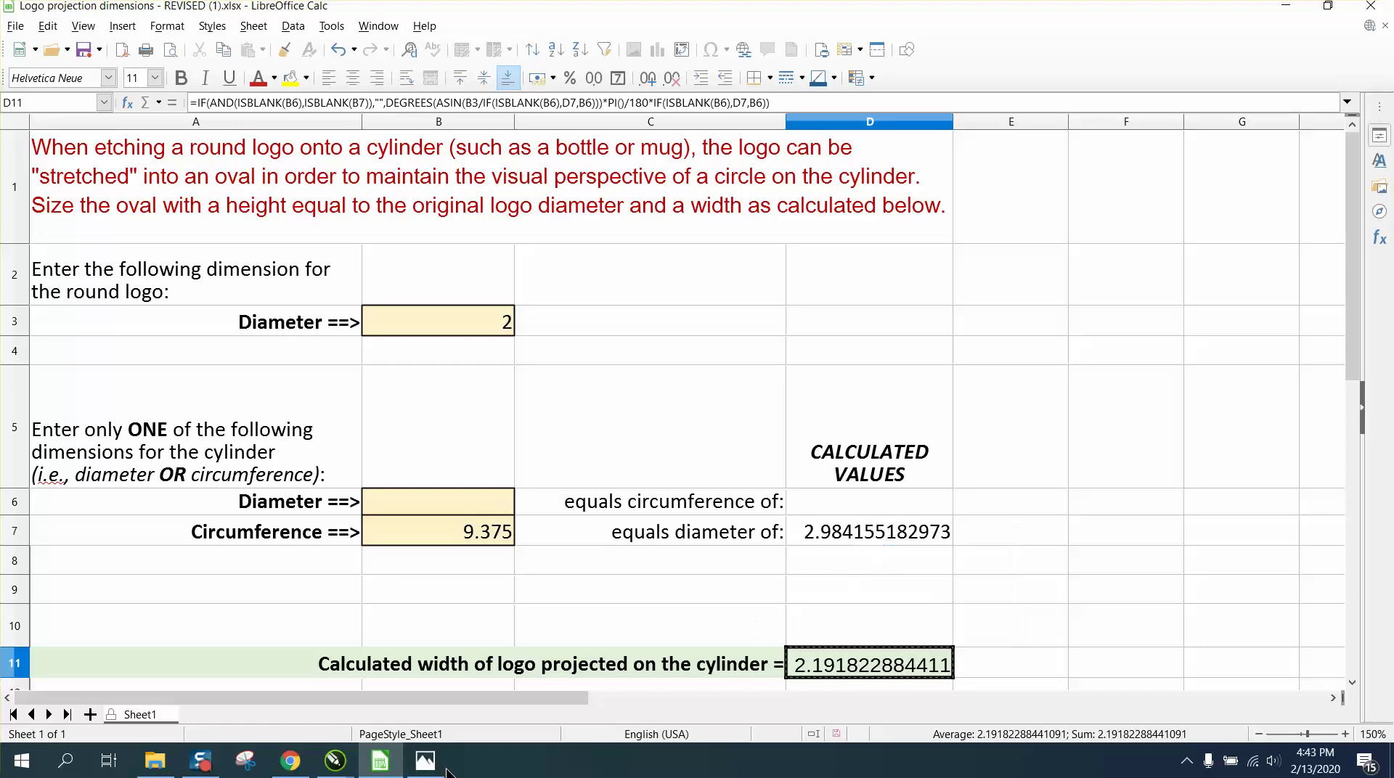
mouse_move(339, 764)
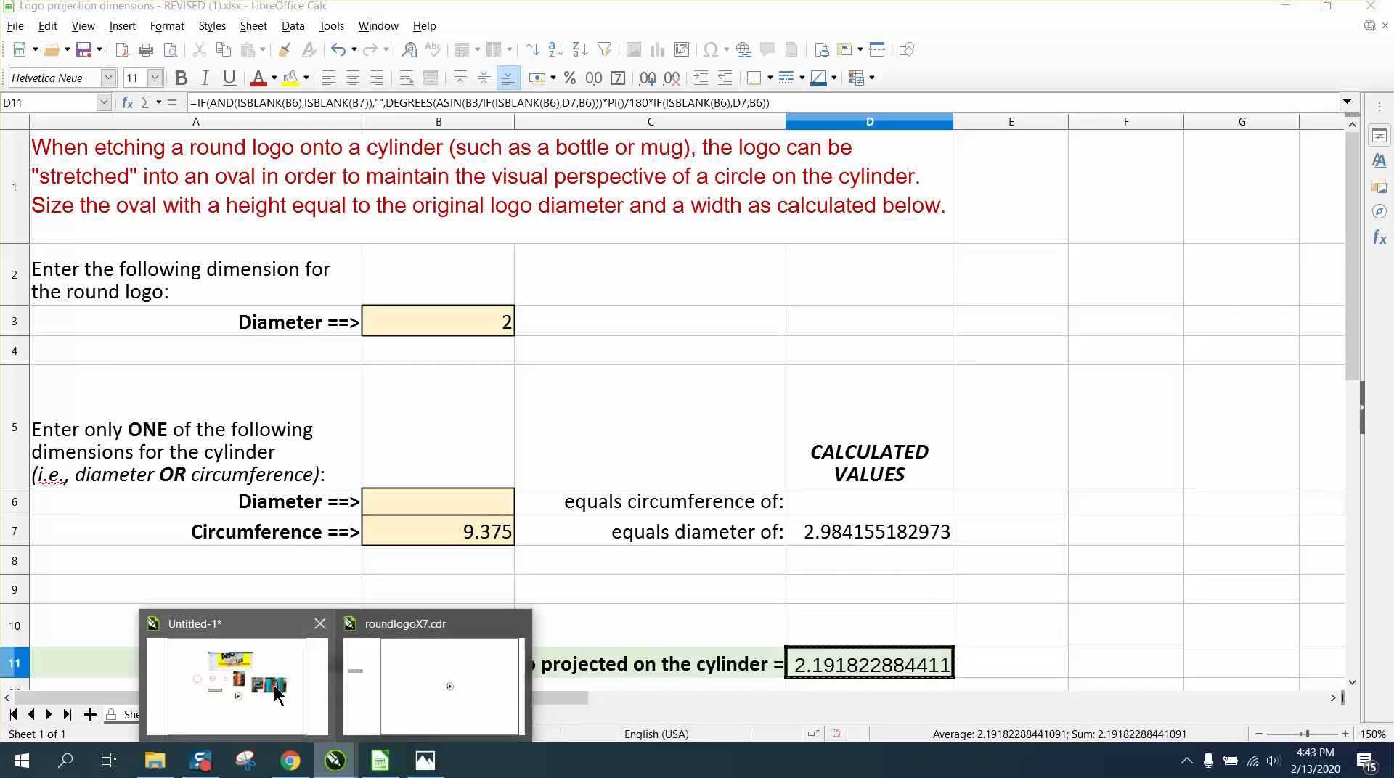
click(279, 693)
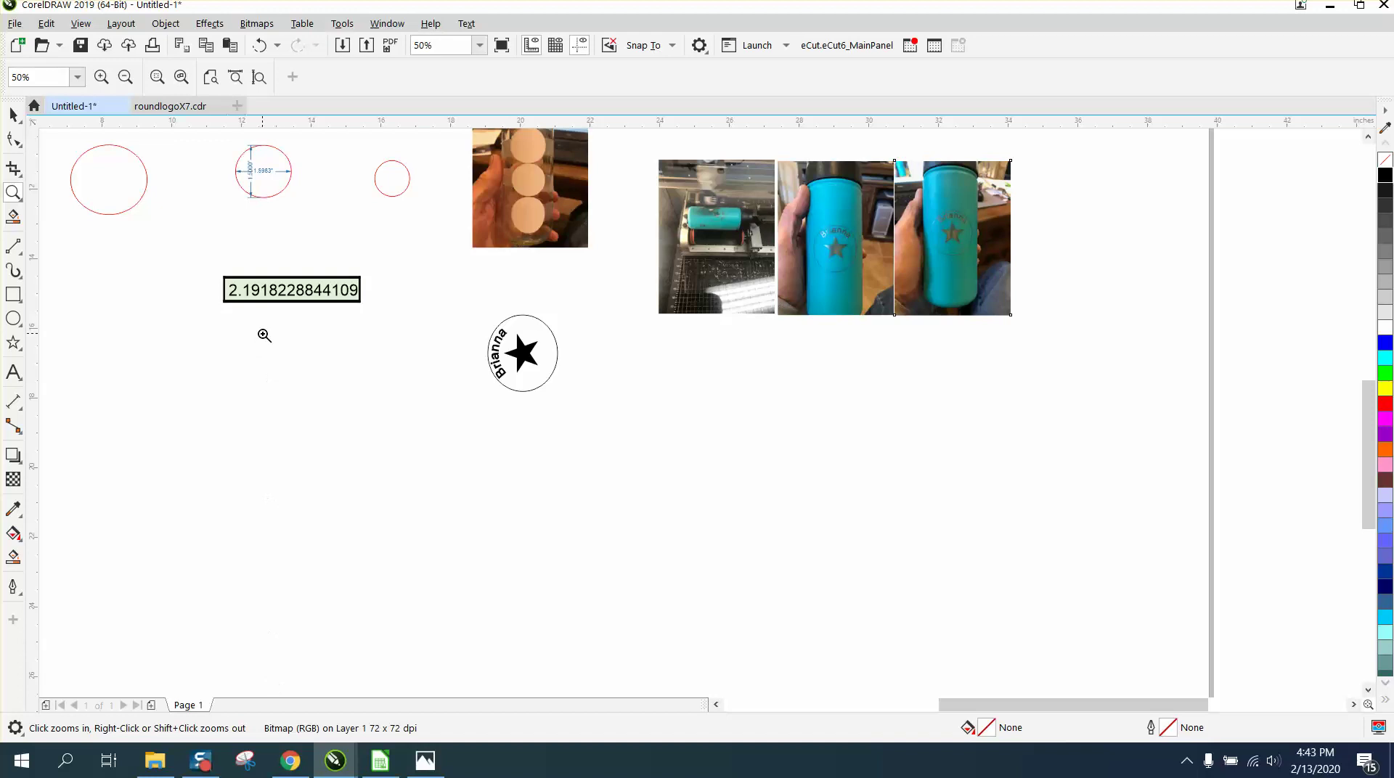
Nudge the small red circle lower and move the large ellipse just below the number box
click(13, 114)
click(397, 193)
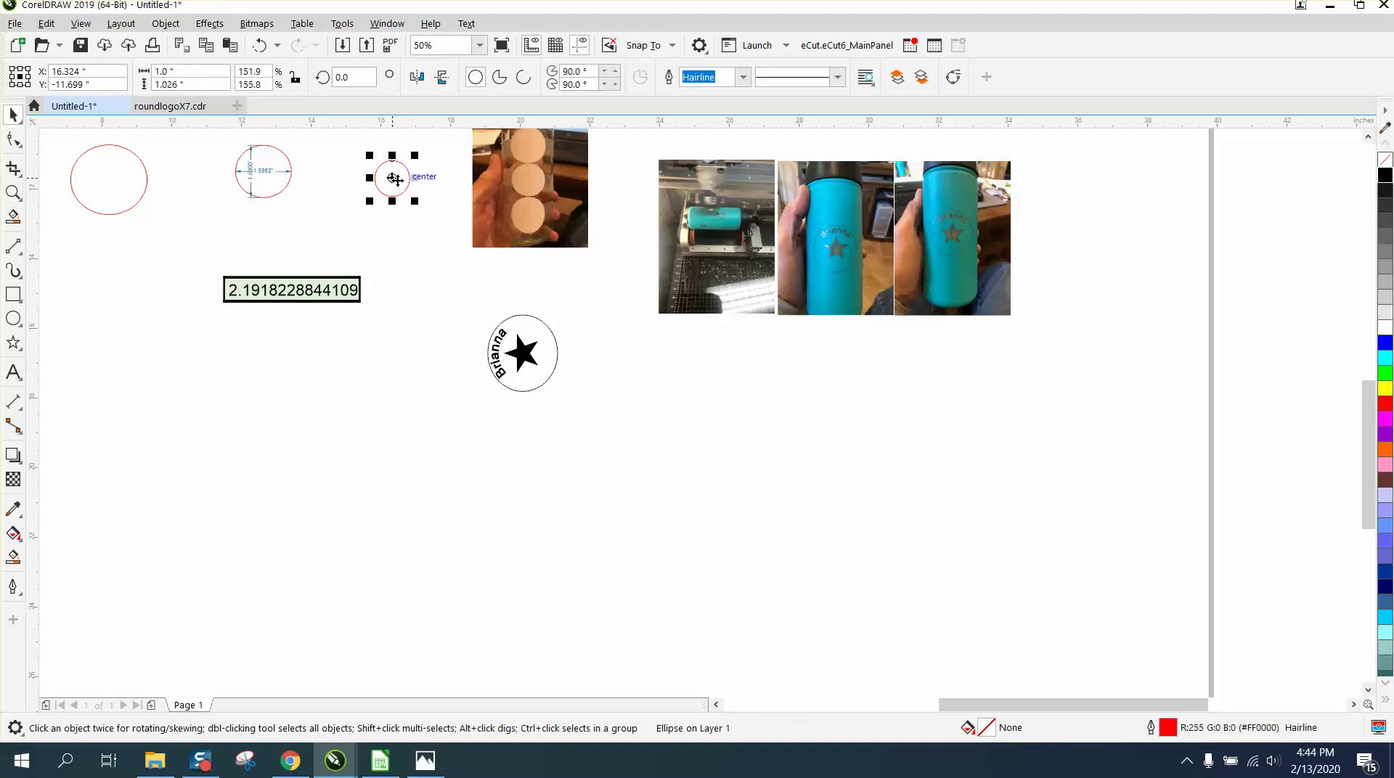
drag(397, 193, 389, 228)
click(120, 213)
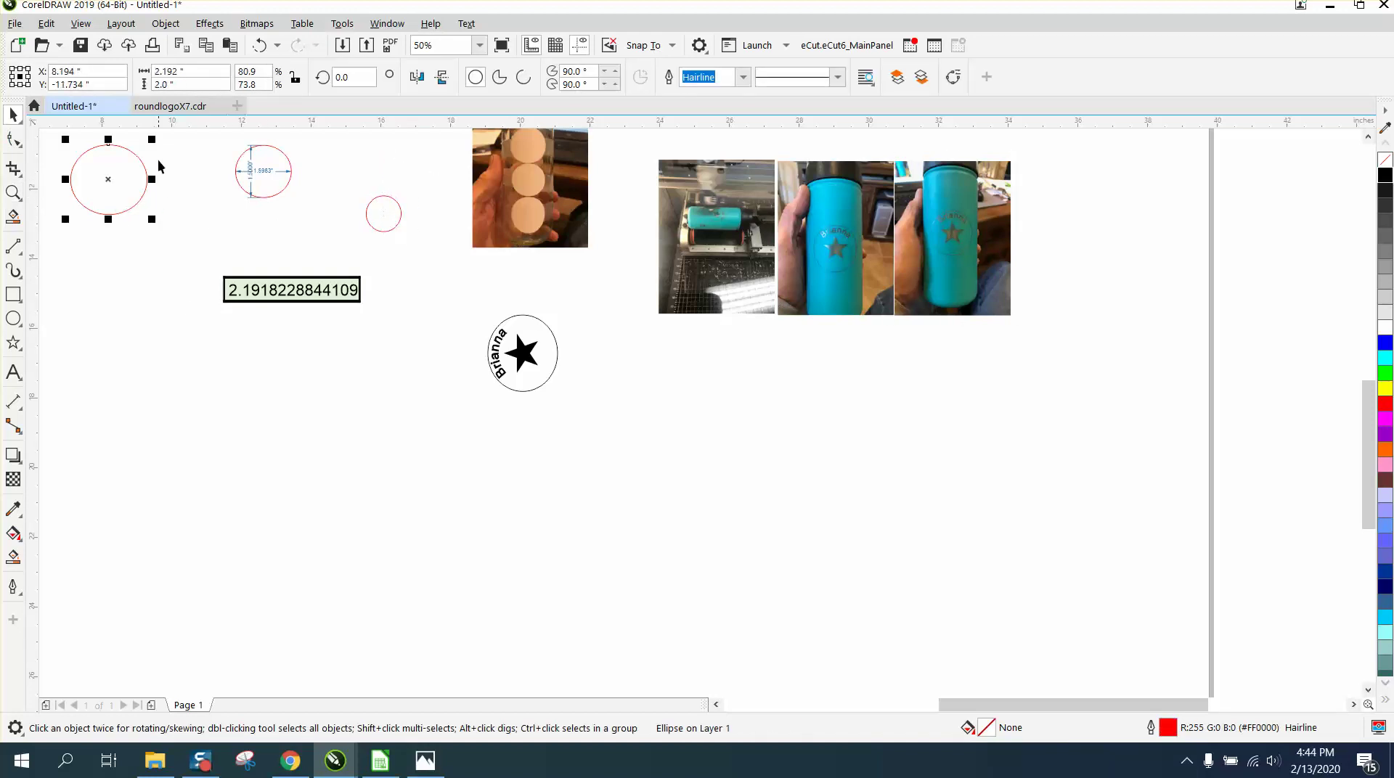
drag(108, 178, 277, 346)
Set the large ellipse's width to 2.1918228844109 inches, keeping its 2-inch height
click(14, 192)
drag(171, 262, 507, 419)
click(12, 121)
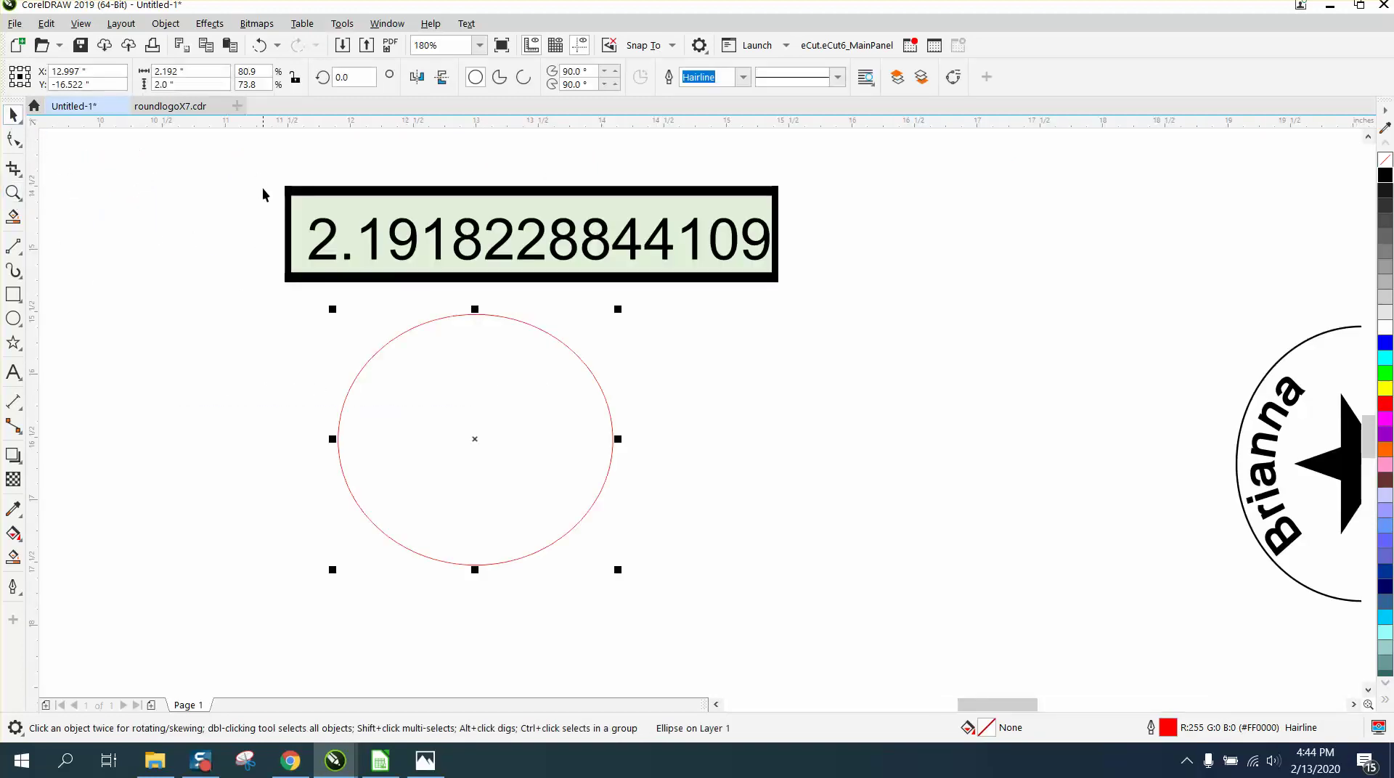
click(194, 75)
text(2)
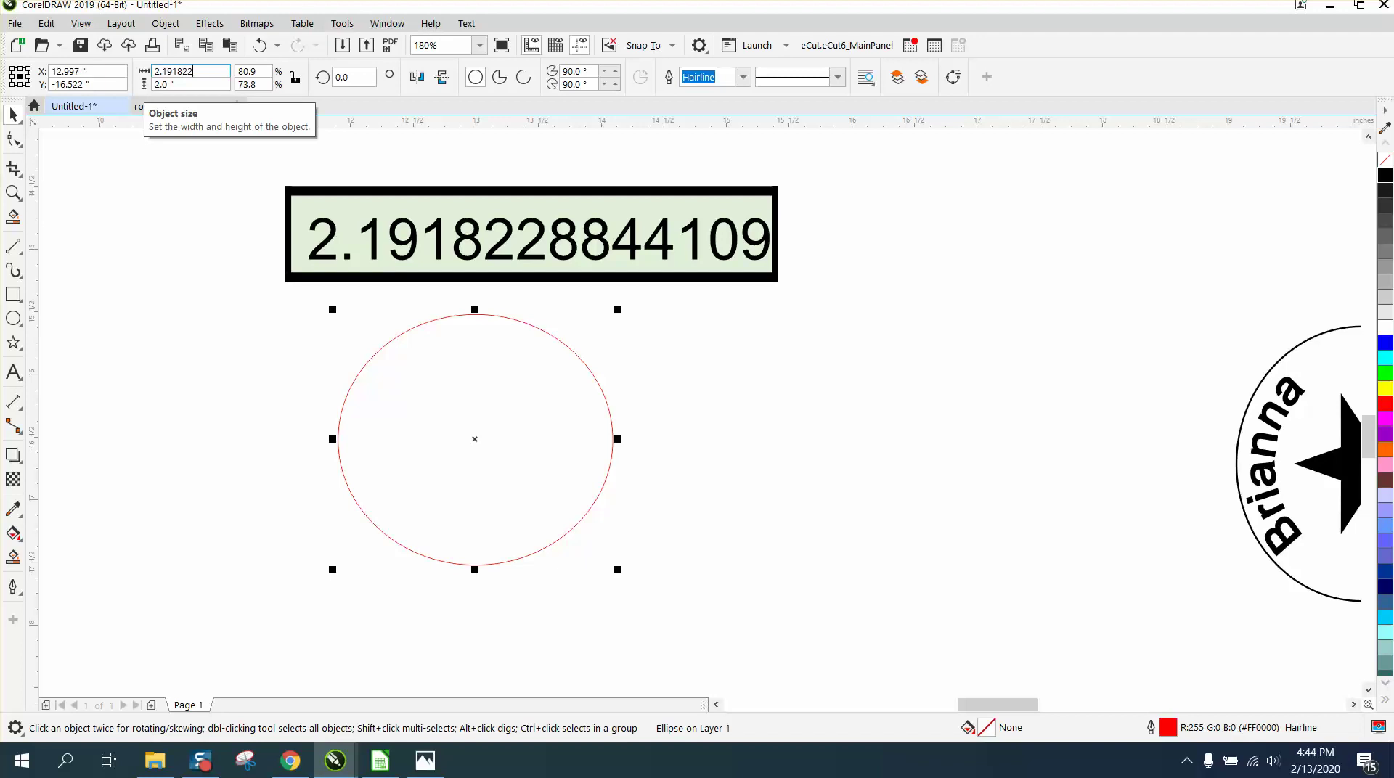
text(.1918228844109+)
key(Return)
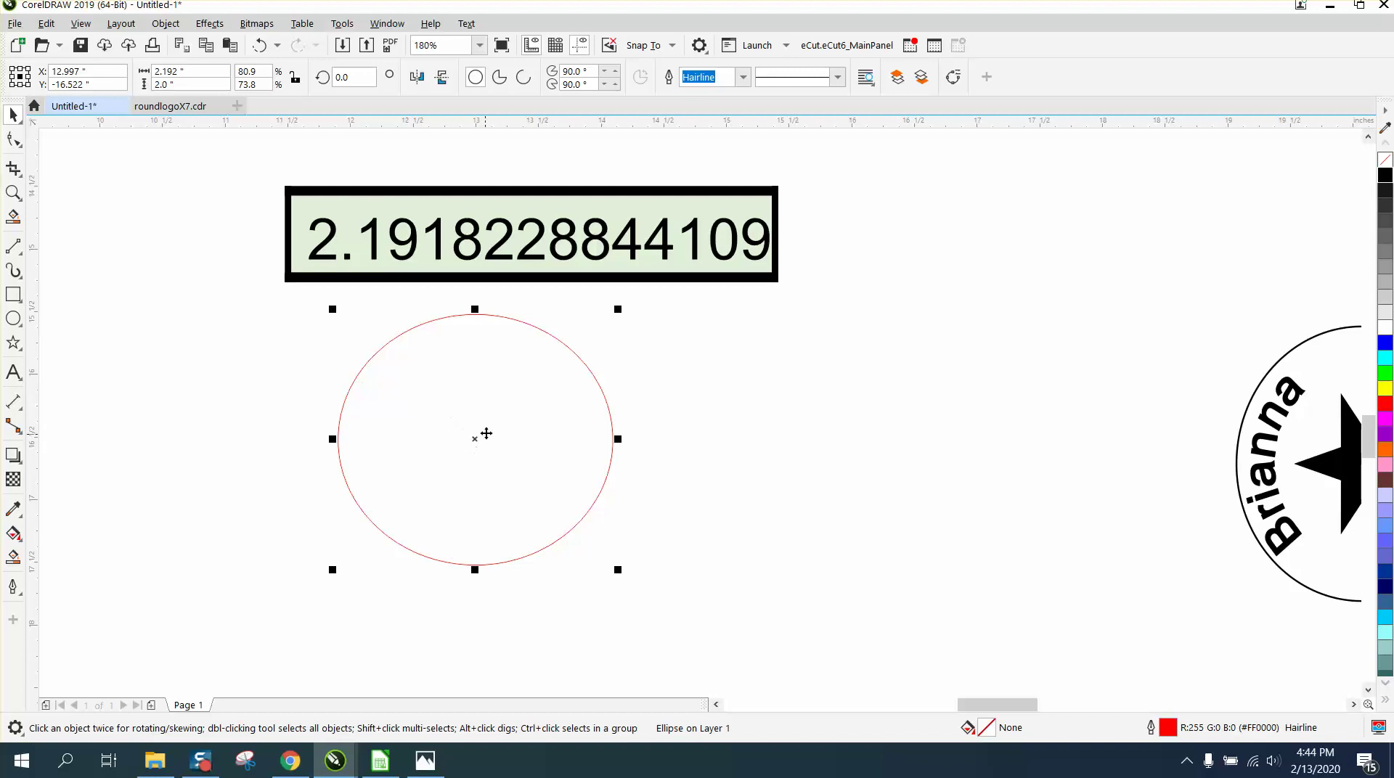
scroll(472, 408, down, 3)
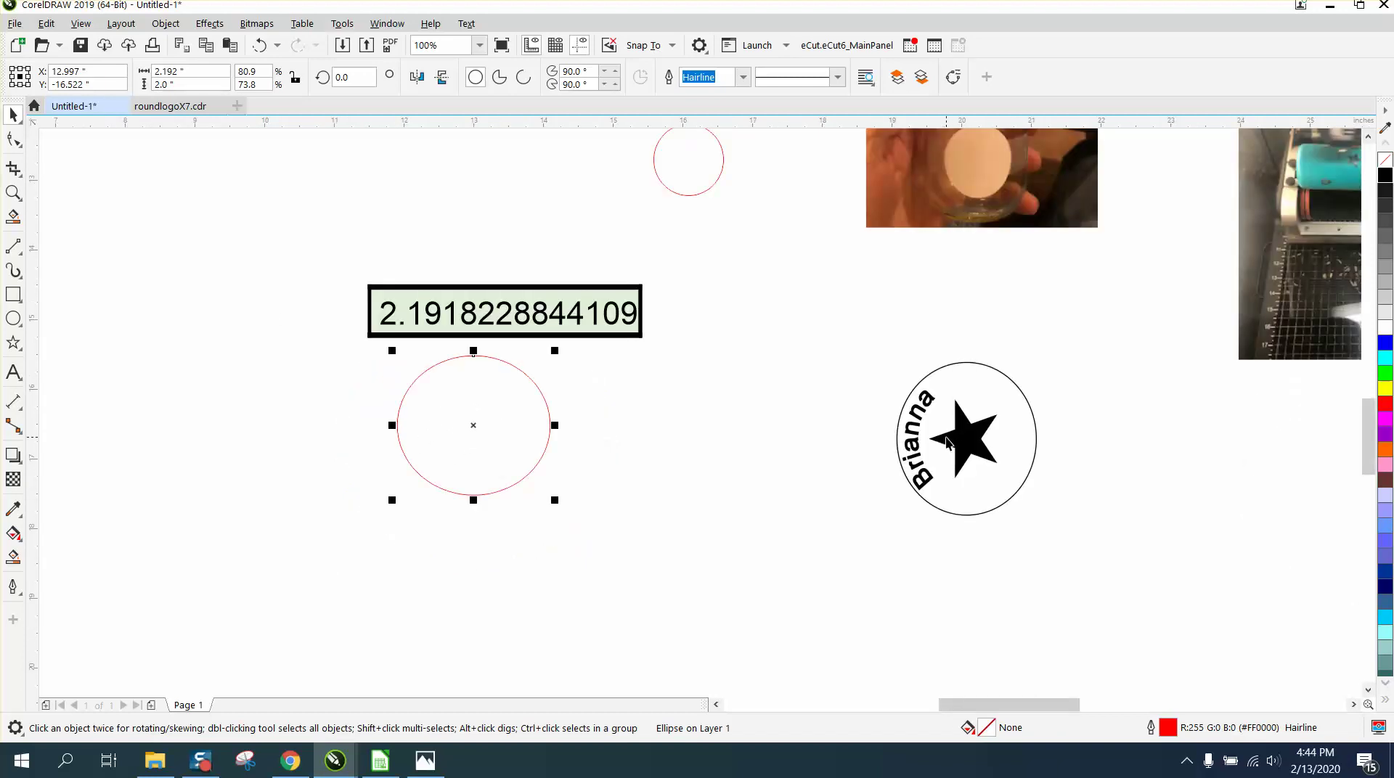
Set the Brianna star logo group's rotation angle to 2°
click(917, 434)
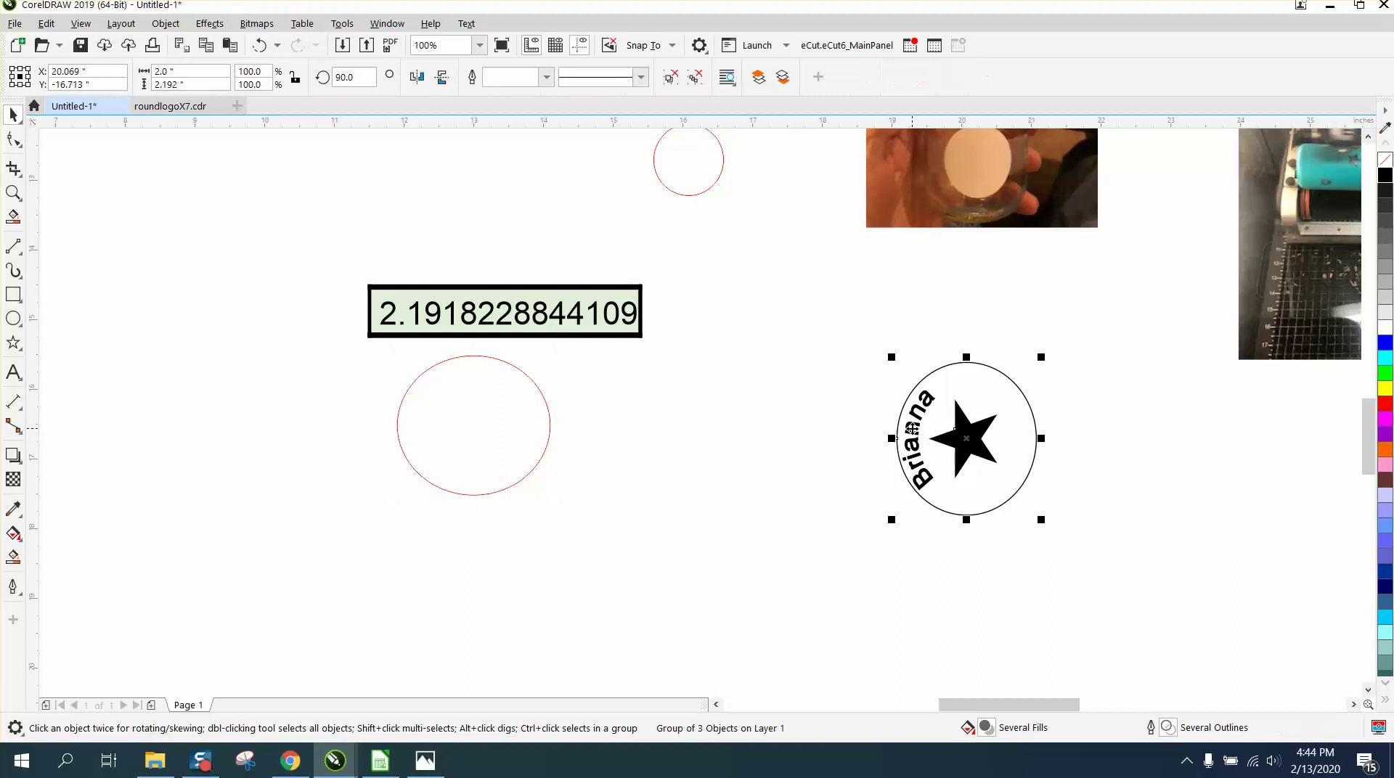
double_click(347, 77)
text(270)
key(Return)
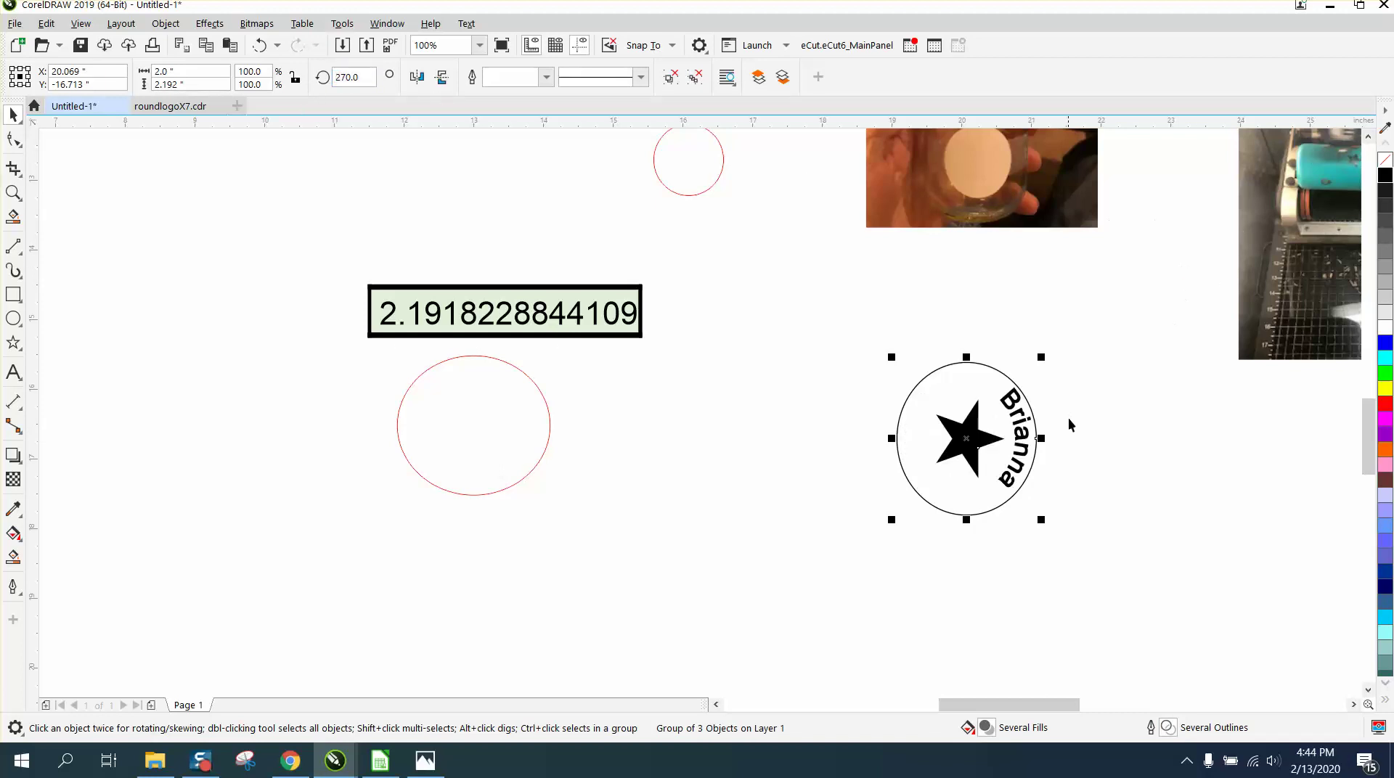
Rotate the red oval 90° and move it beside the Brianna star logo
click(550, 428)
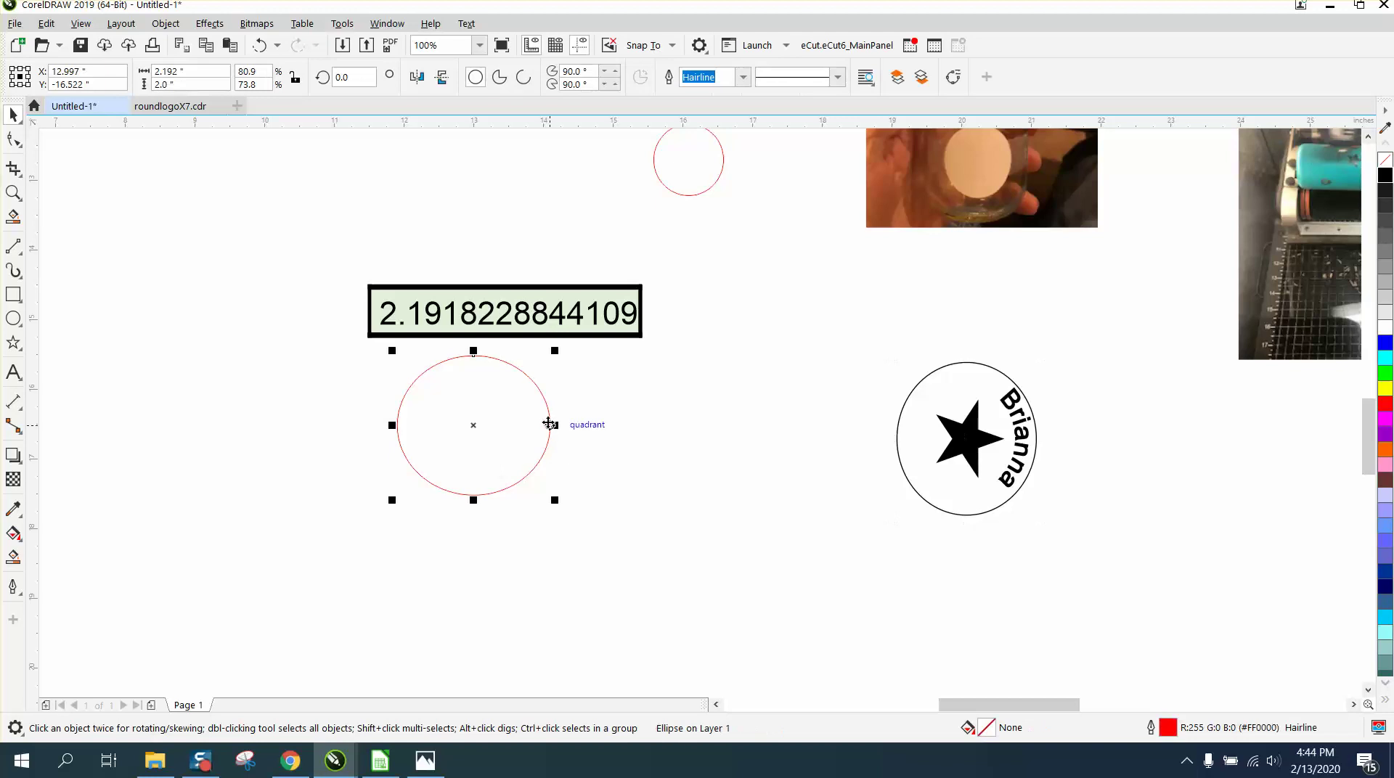
double_click(350, 77)
text(90)
key(Return)
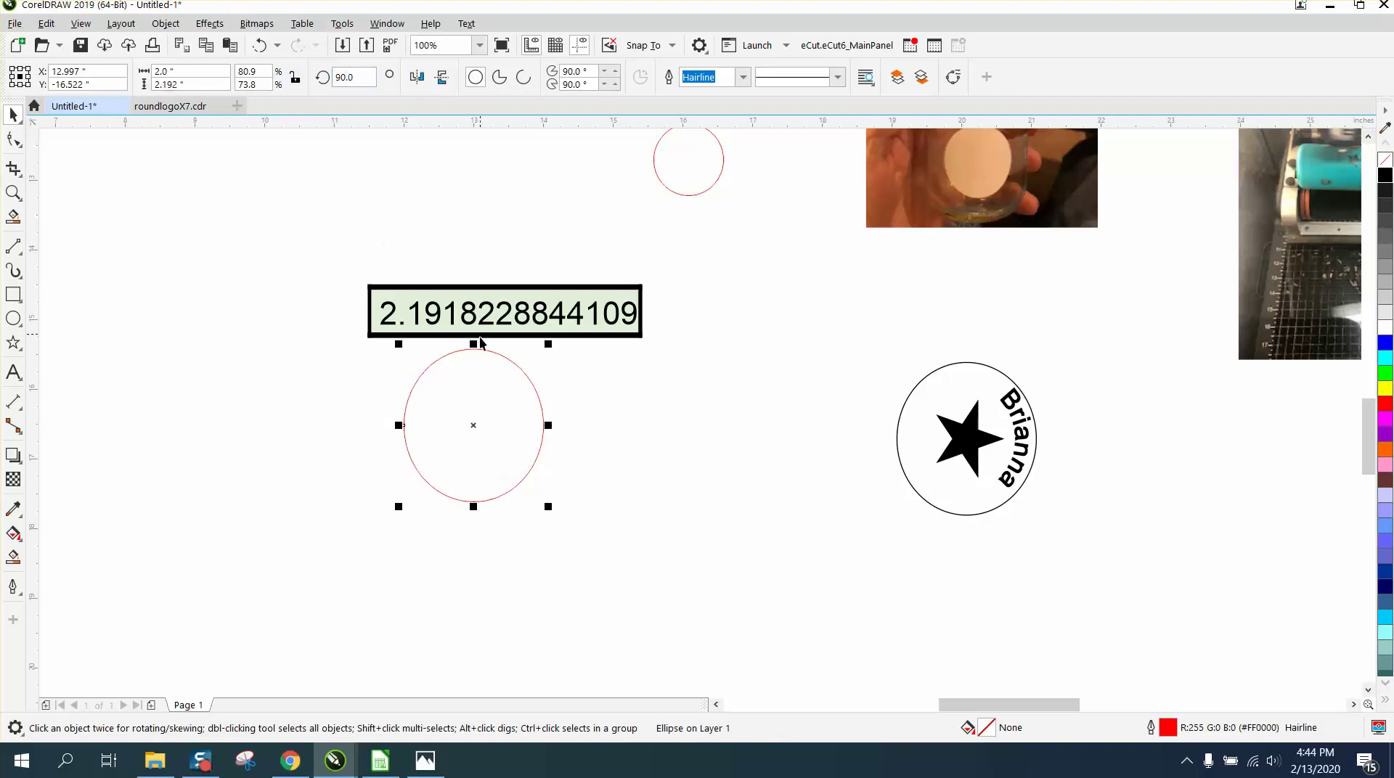
drag(473, 434, 736, 384)
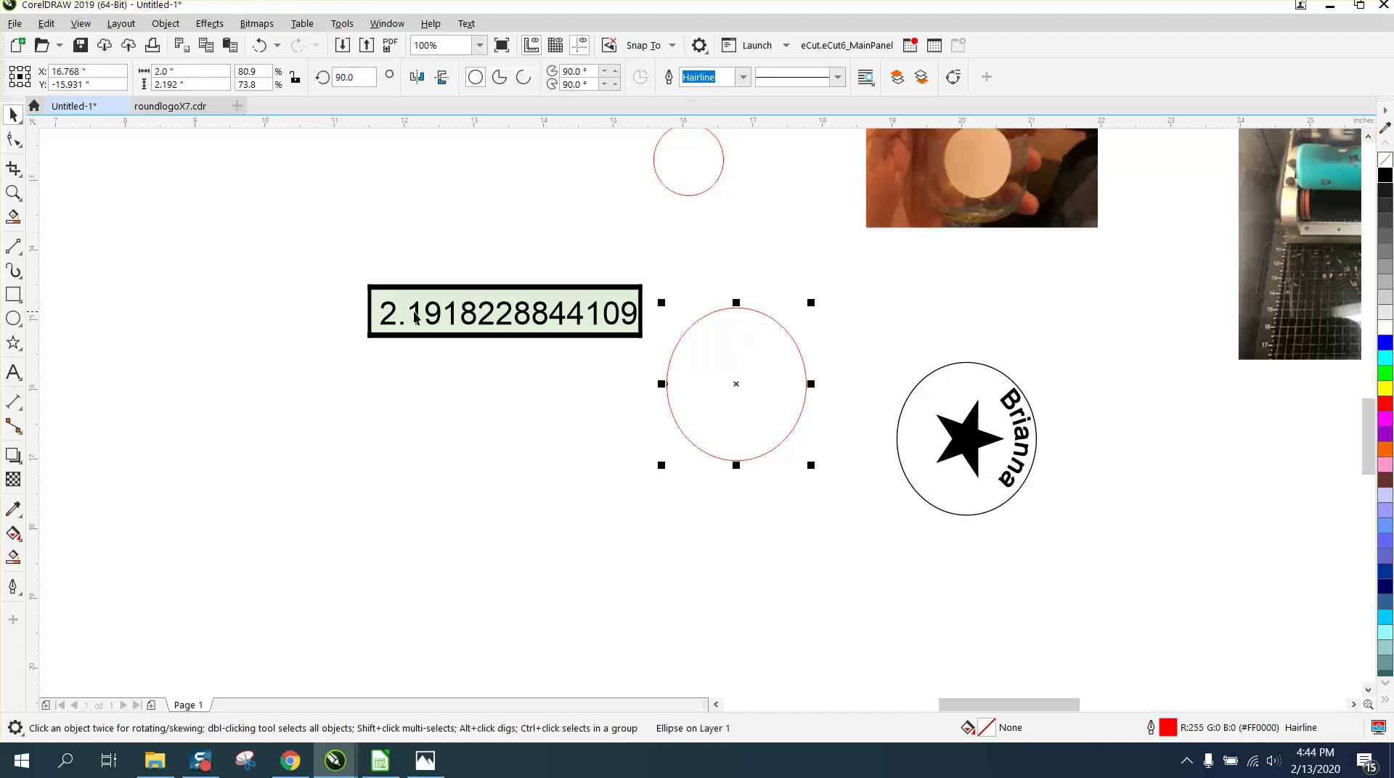
In the logo spreadsheet, try diameters of 3 and then 20.5 in cell B3
click(381, 760)
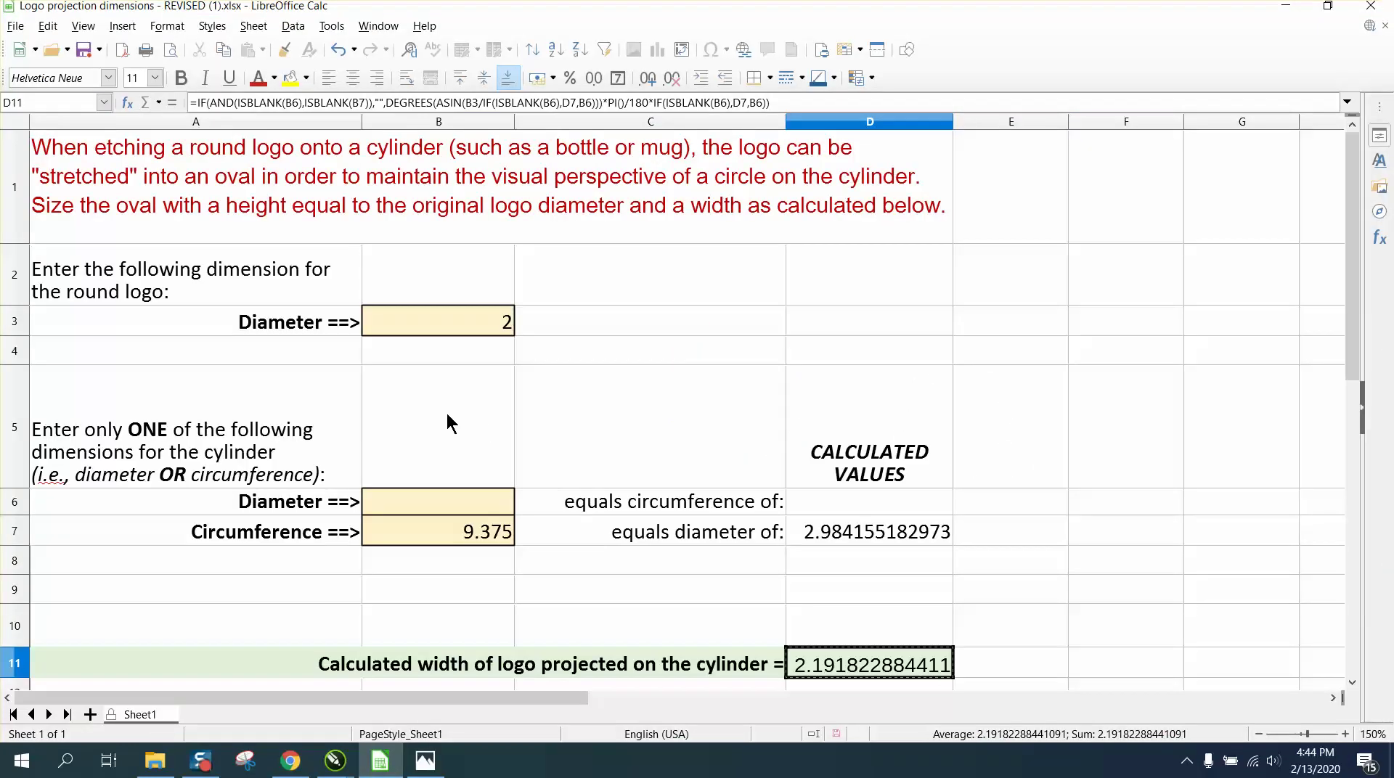
click(507, 324)
text(3)
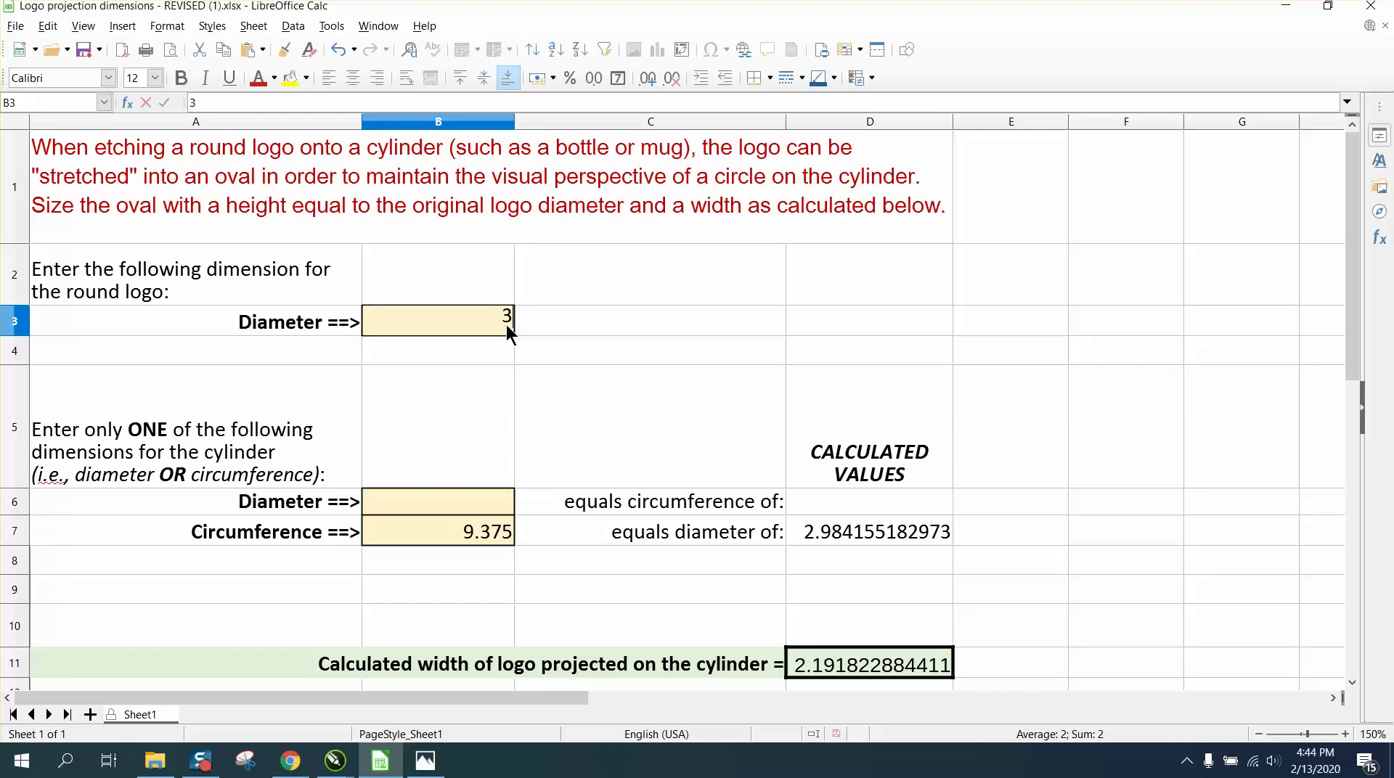
key(Return)
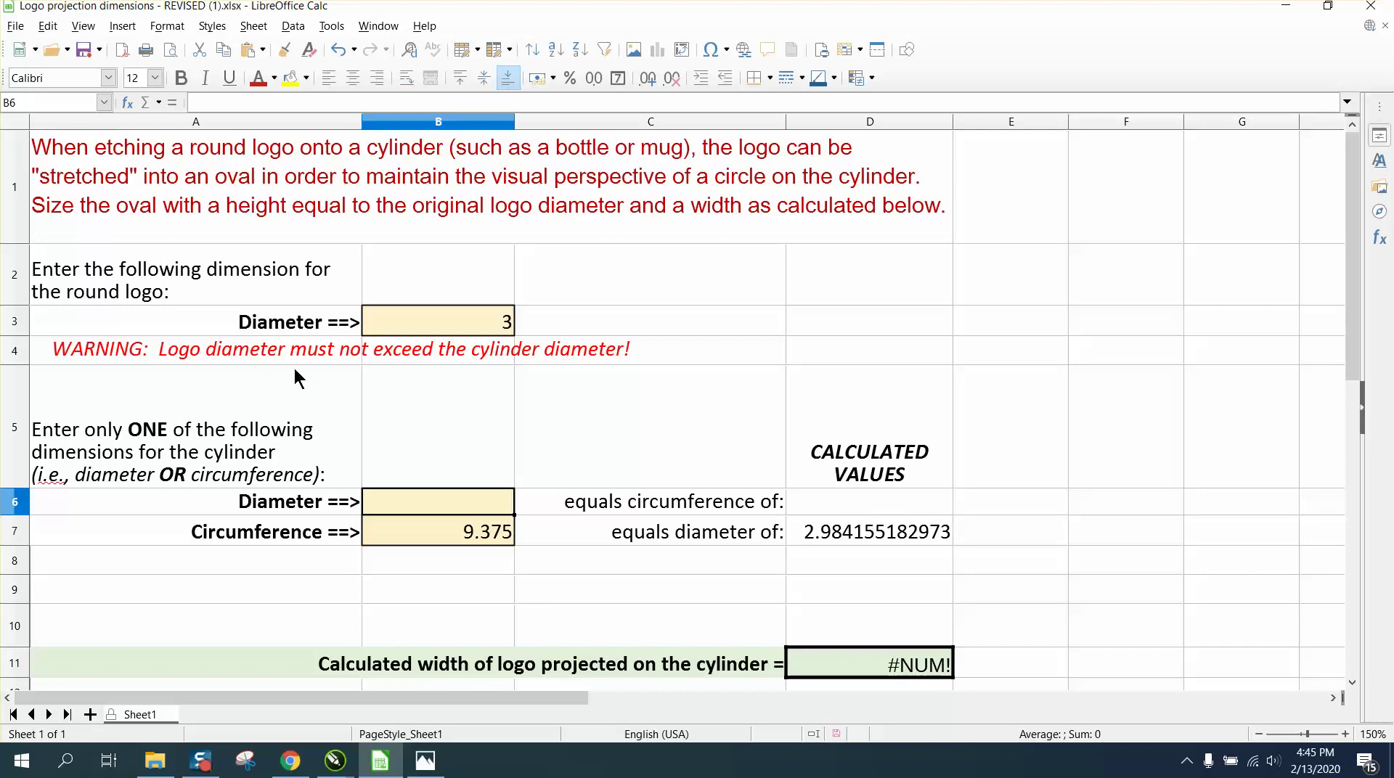
click(509, 324)
text(20.5)
key(Return)
Correct B3 to 2.5 so the projected width recalculates to 2.963756565008
click(503, 321)
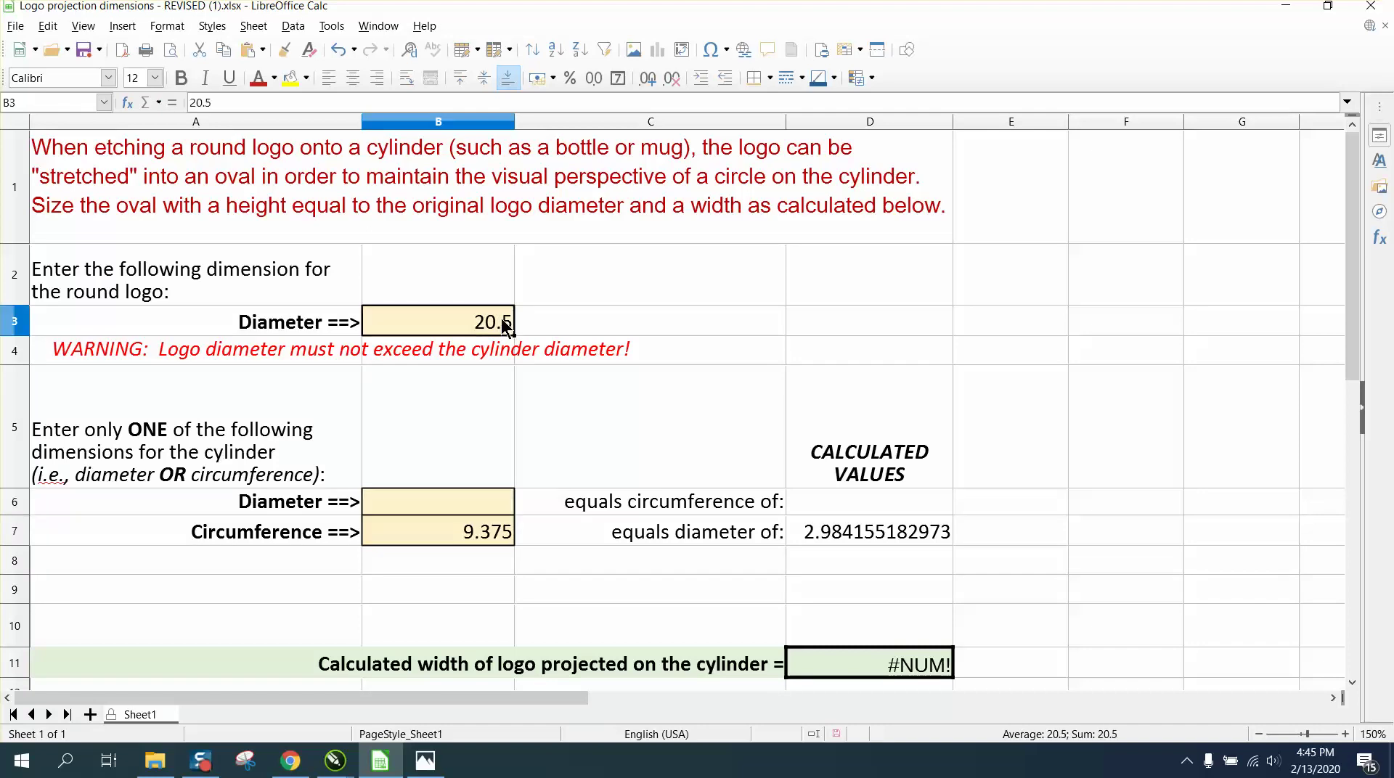
text(2.)
key(Return)
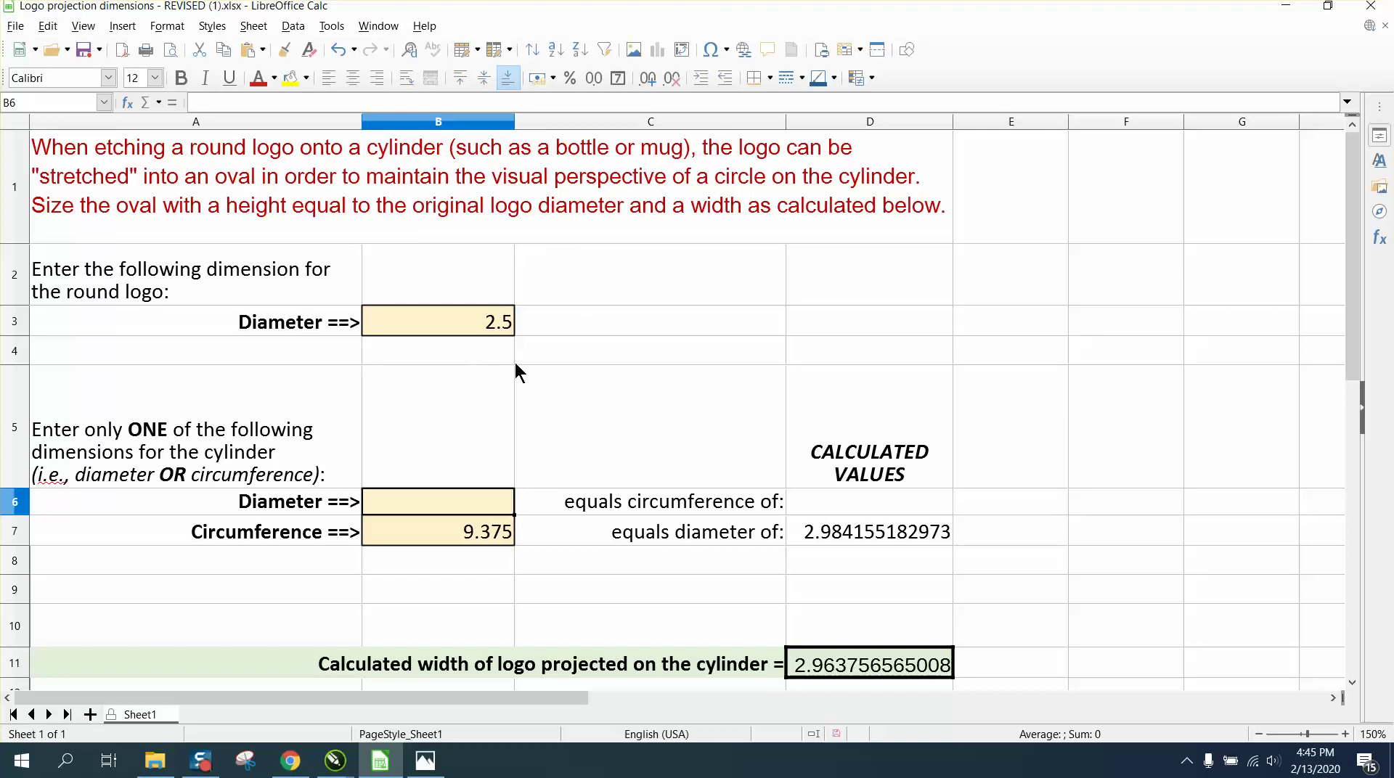
scroll(566, 385, down, 2)
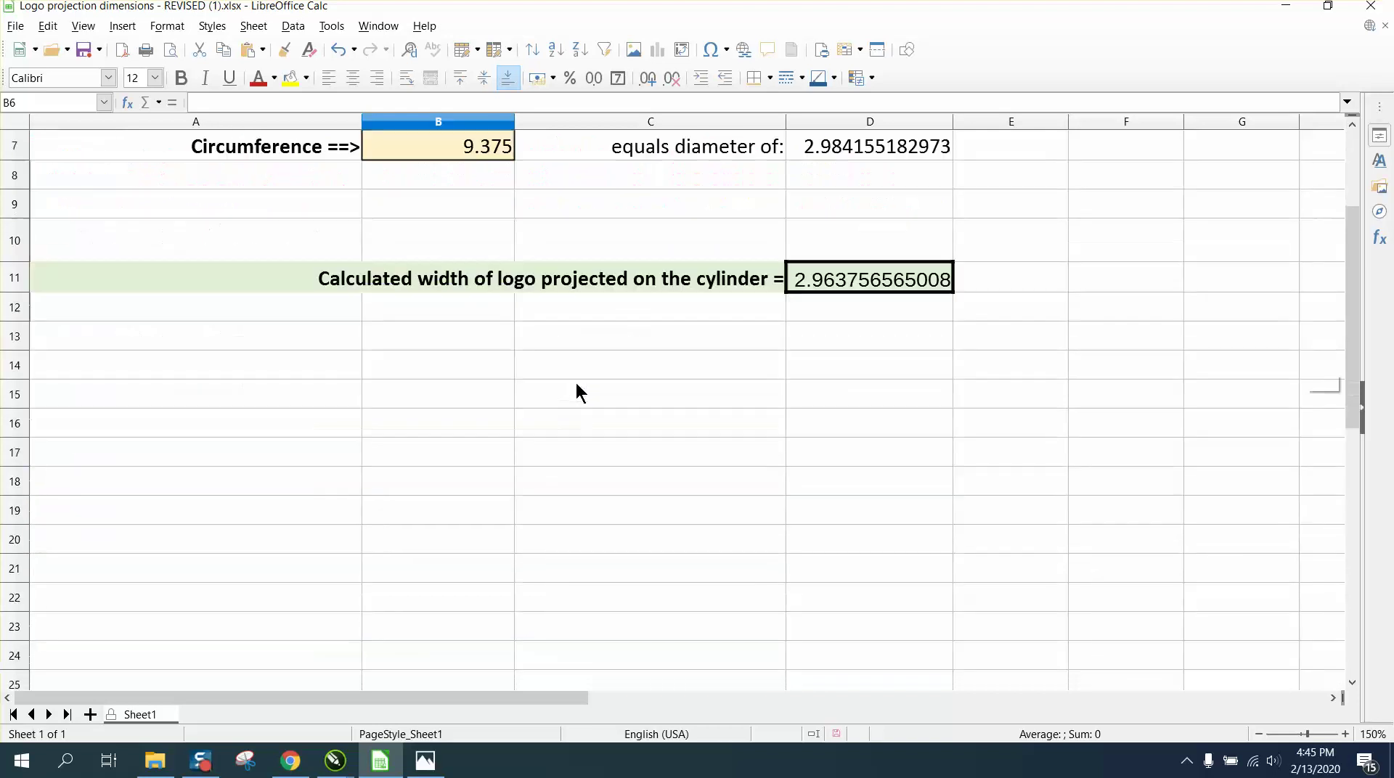
Return to the Untitled-1 drawing in CorelDRAW and deselect the rotated oval
mouse_move(335, 760)
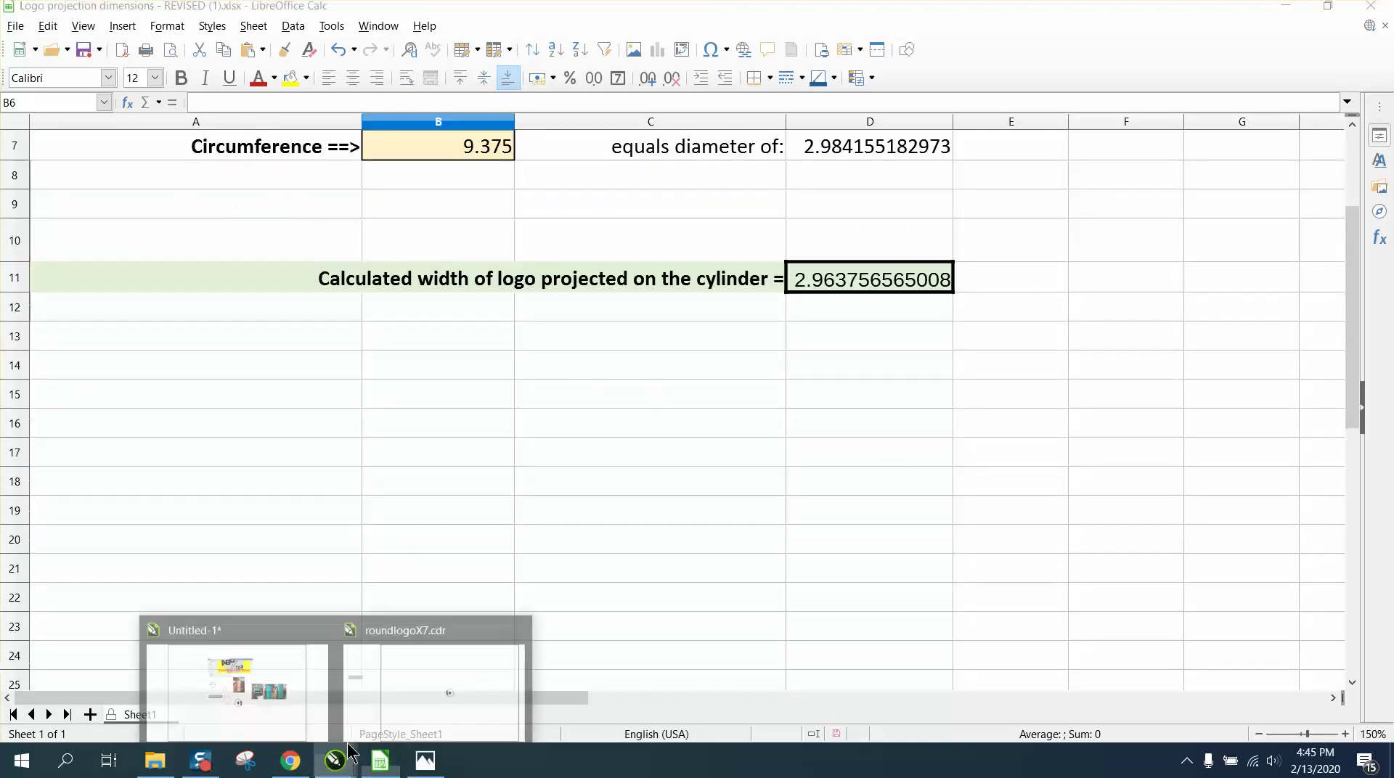
click(302, 686)
scroll(431, 493, down, 5)
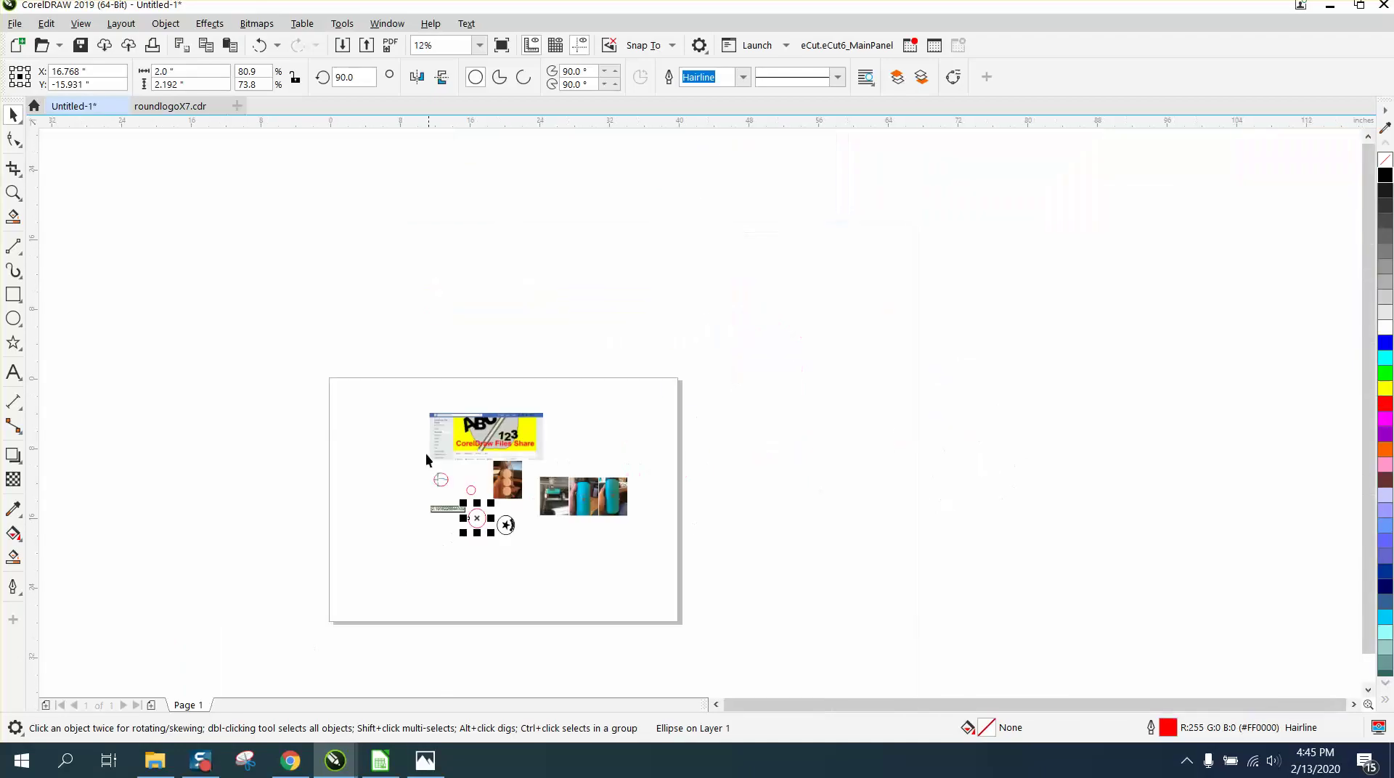
click(81, 260)
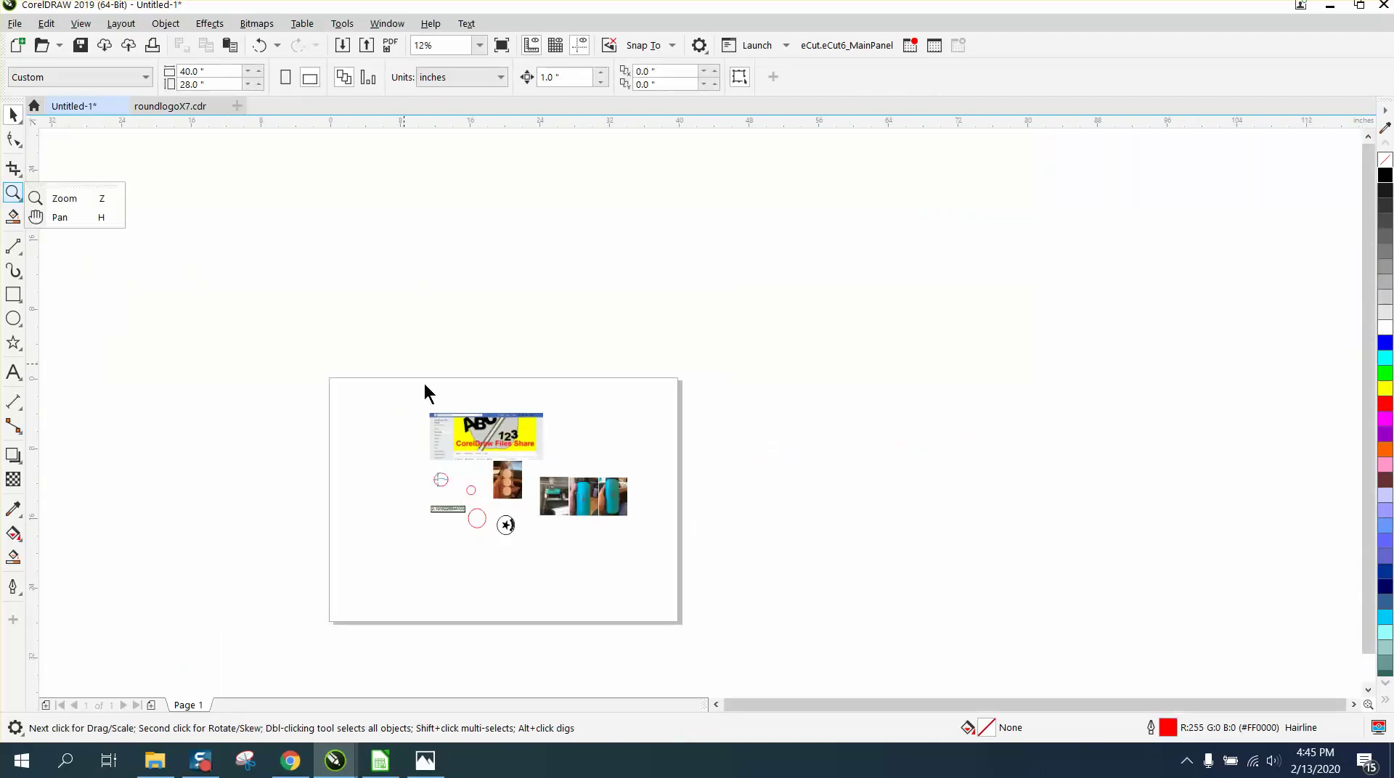
Zoom out, then zoom in close on the two turquoise bottle photos
click(13, 193)
drag(396, 406, 602, 488)
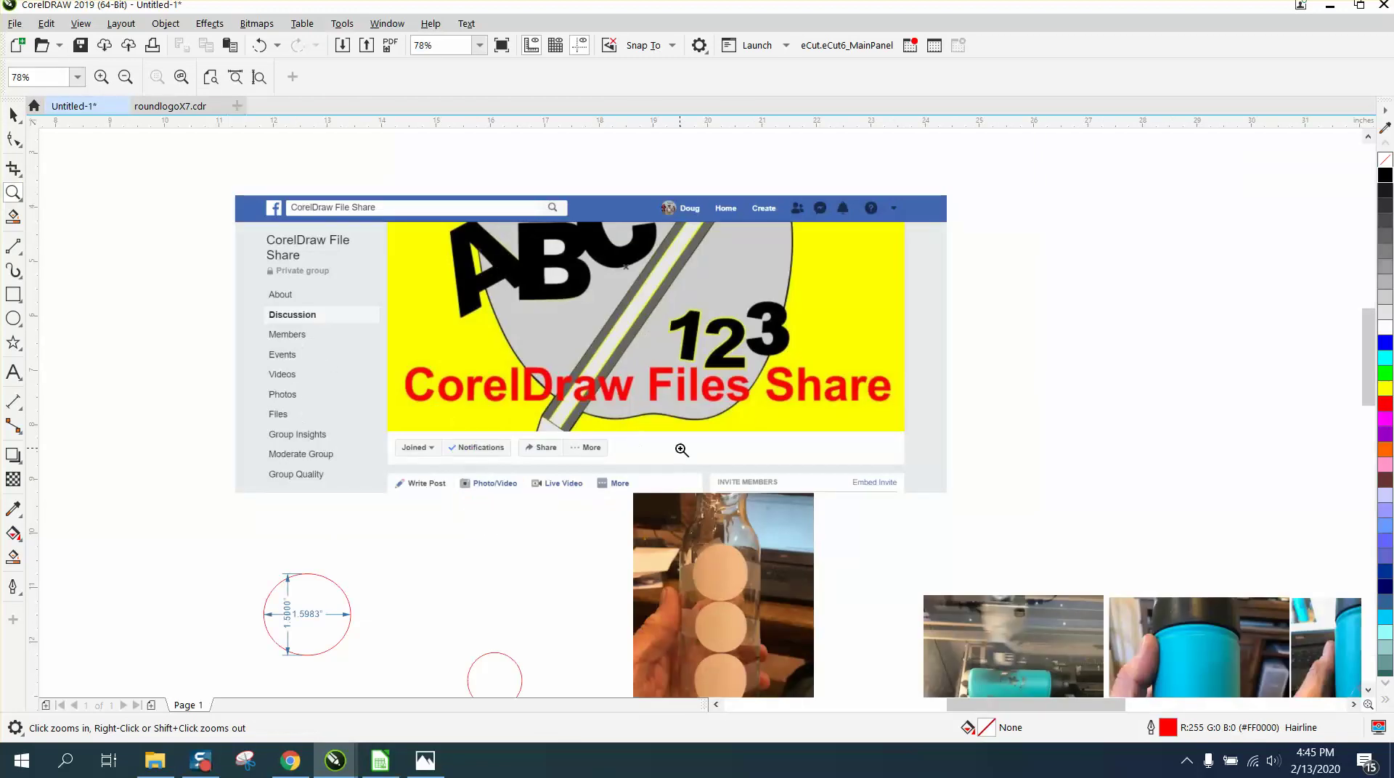
right_click(512, 493)
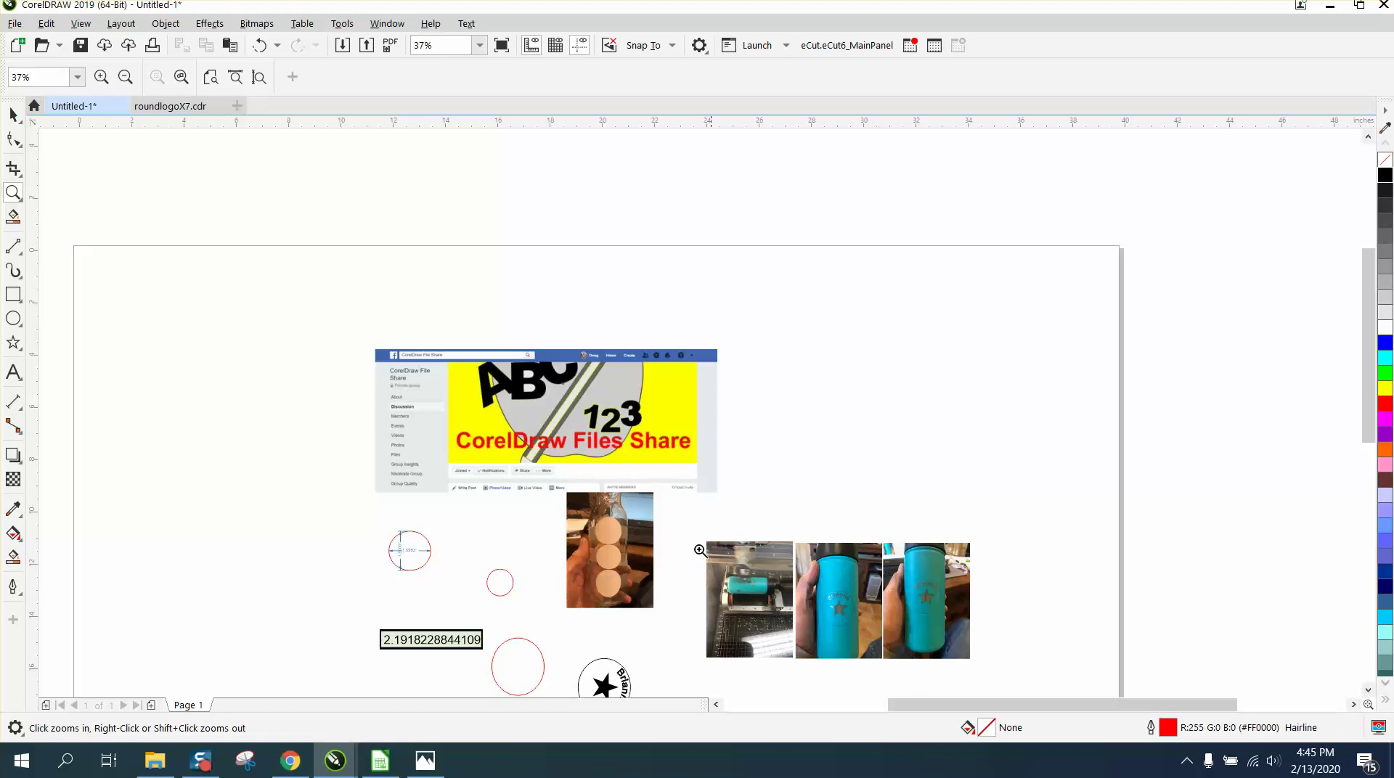
right_click(634, 529)
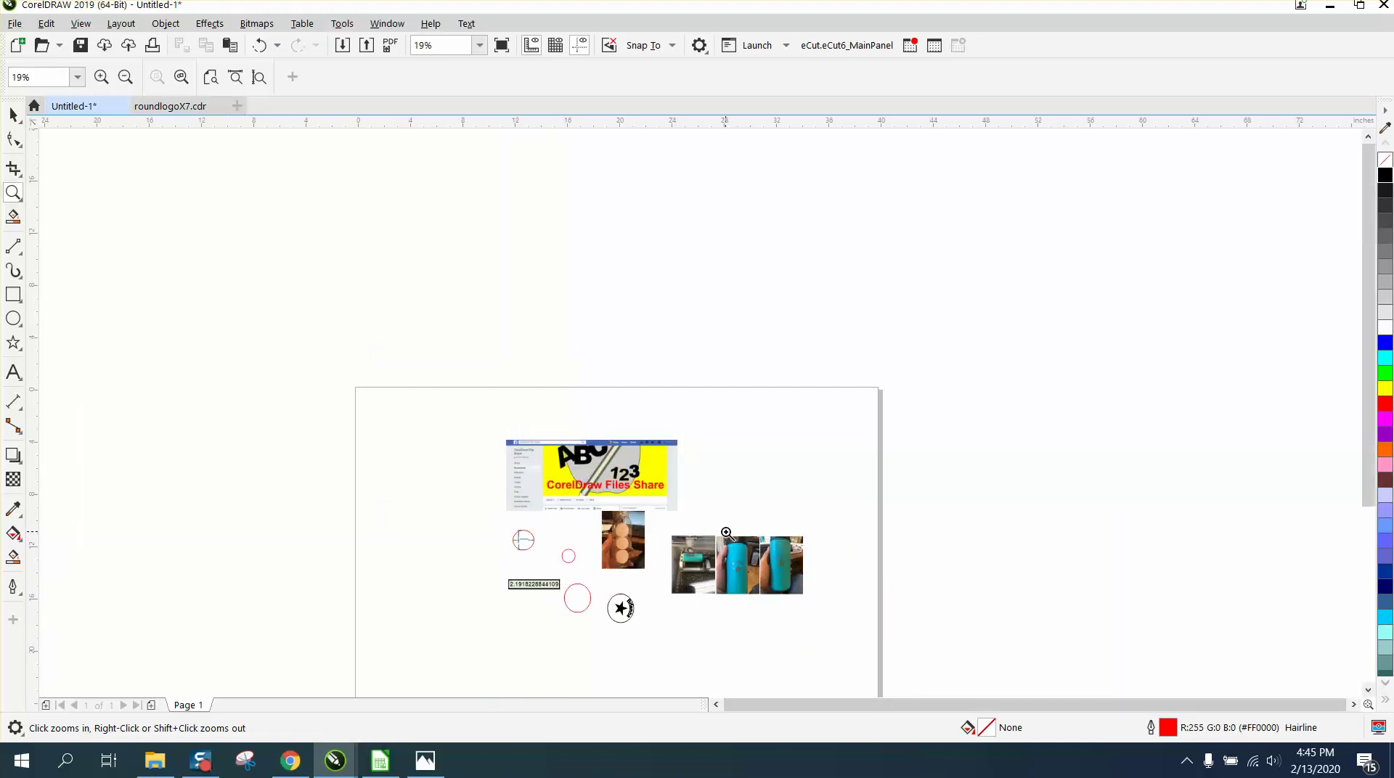
drag(722, 537, 851, 608)
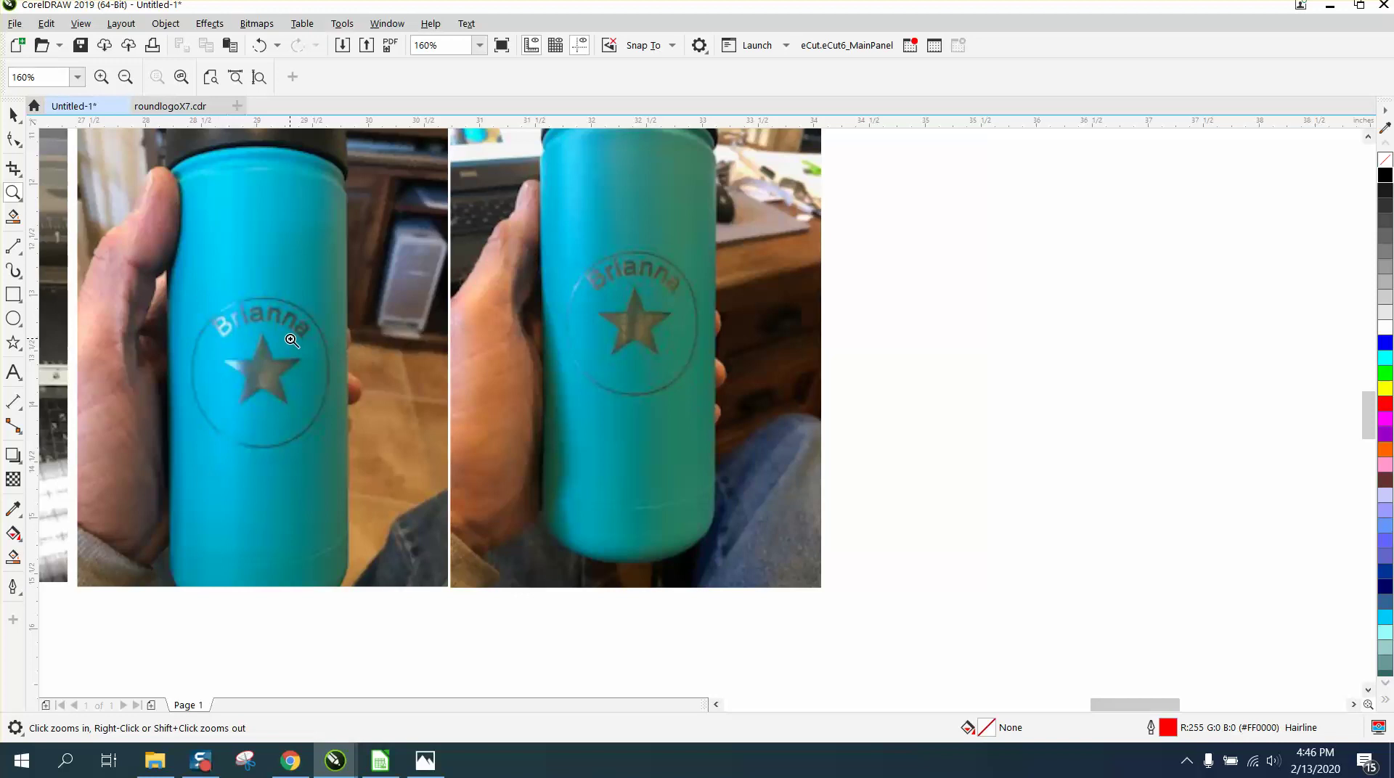
Frame the red ovals, 2.1918228844109 value box, star logo and tumbler photos in one view
scroll(291, 339, down, 2)
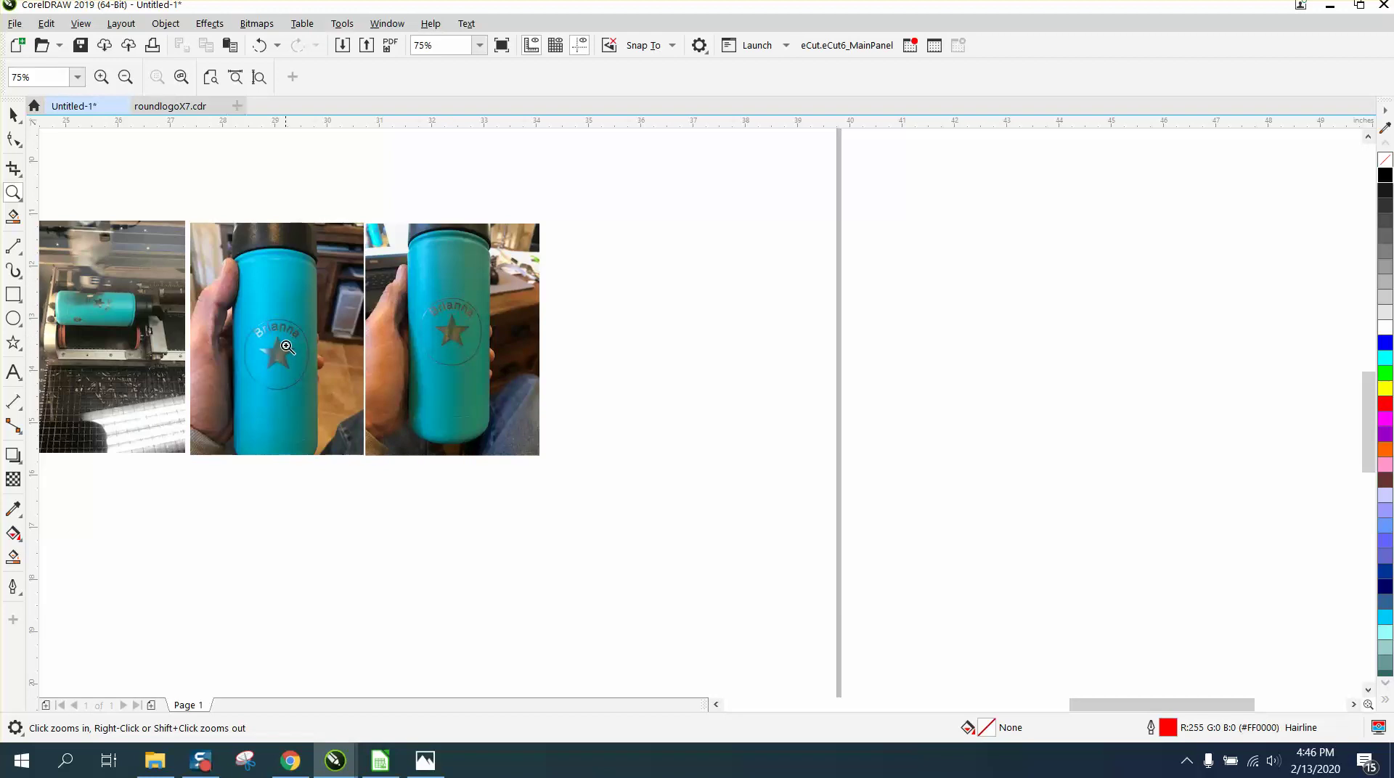
scroll(288, 364, down, 3)
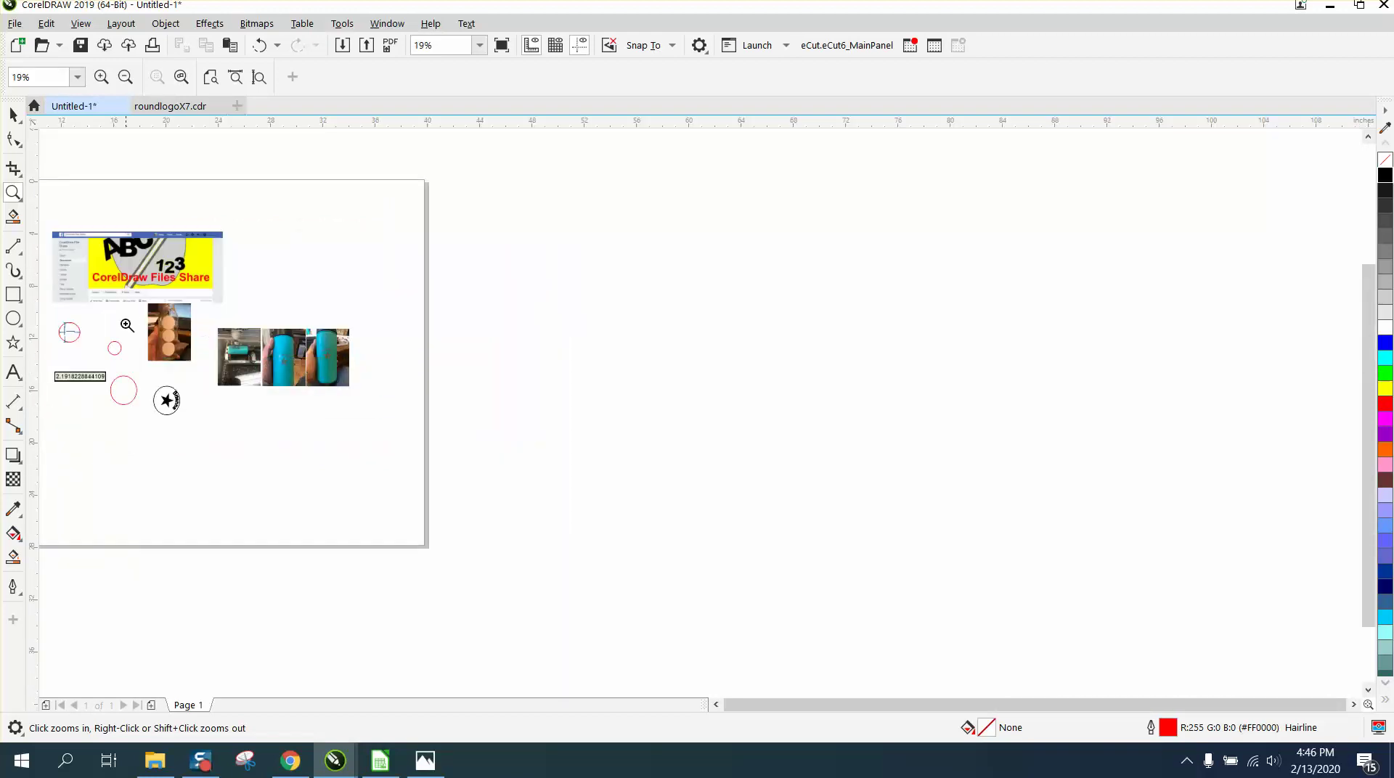
drag(88, 362, 228, 440)
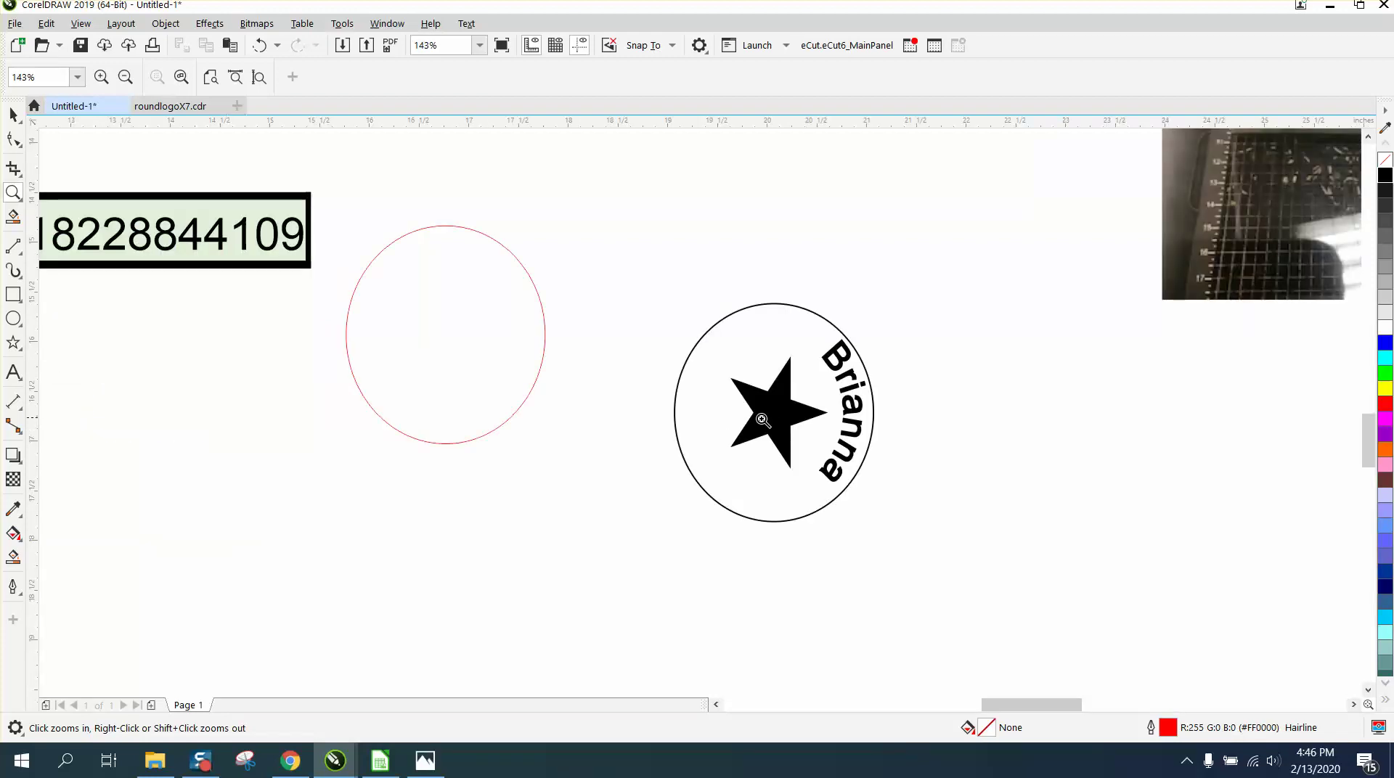
right_click(766, 414)
right_click(1278, 302)
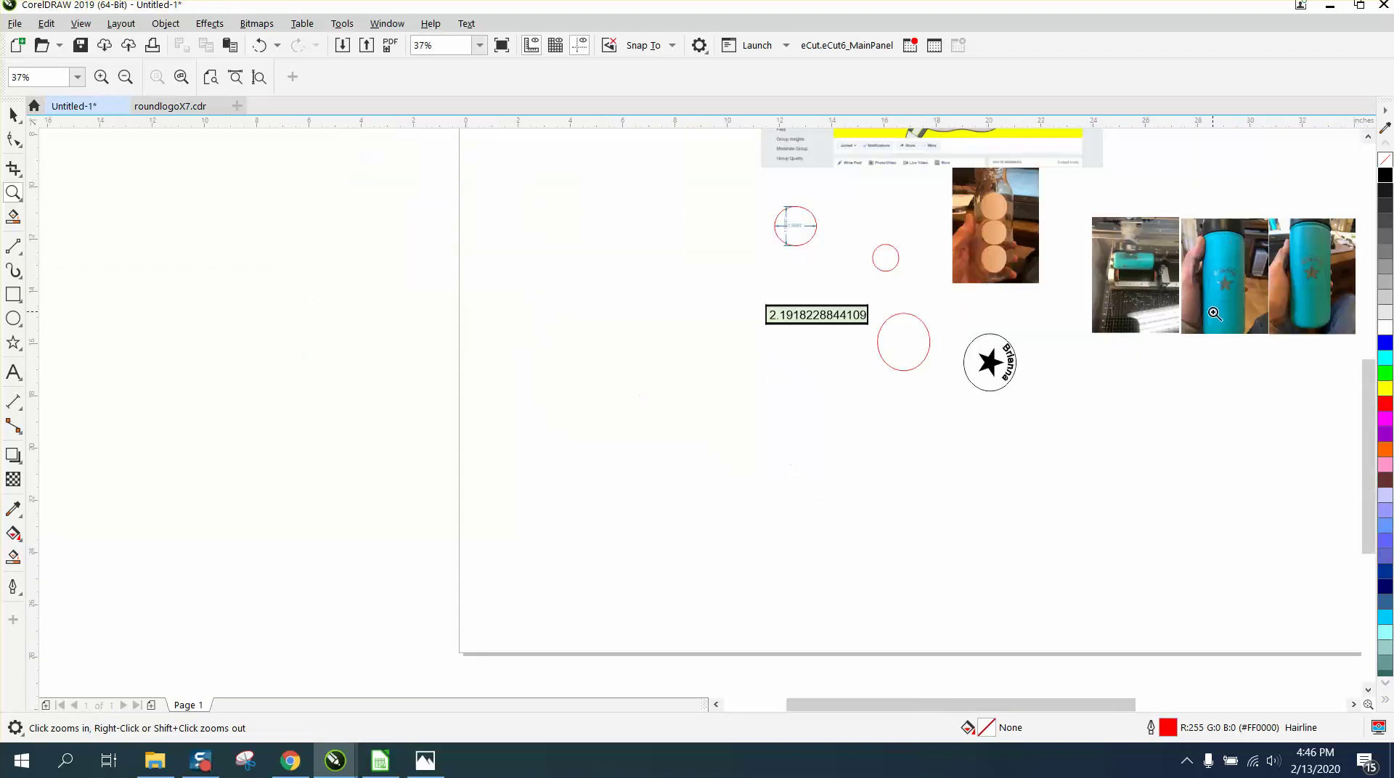
scroll(1376, 316, right, 2)
scroll(1375, 315, up, 4)
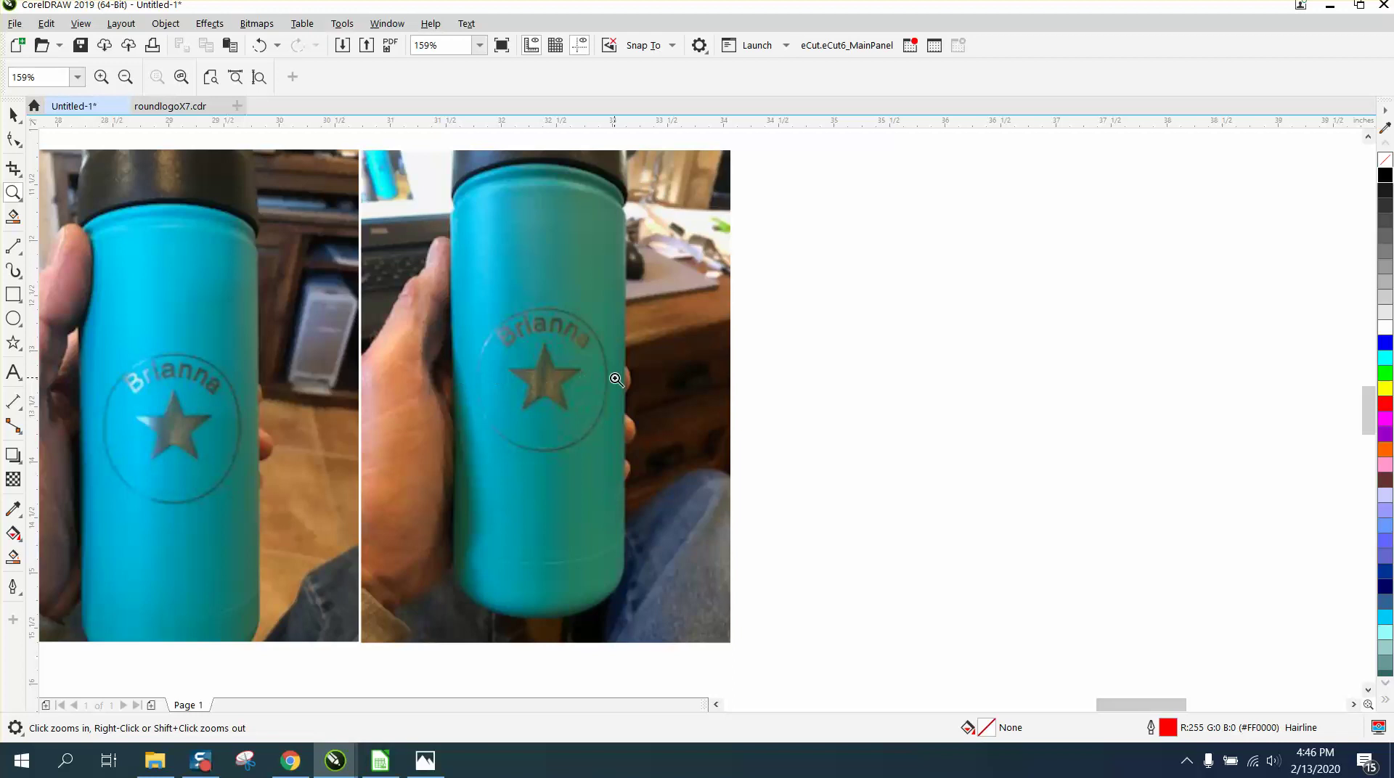
right_click(187, 424)
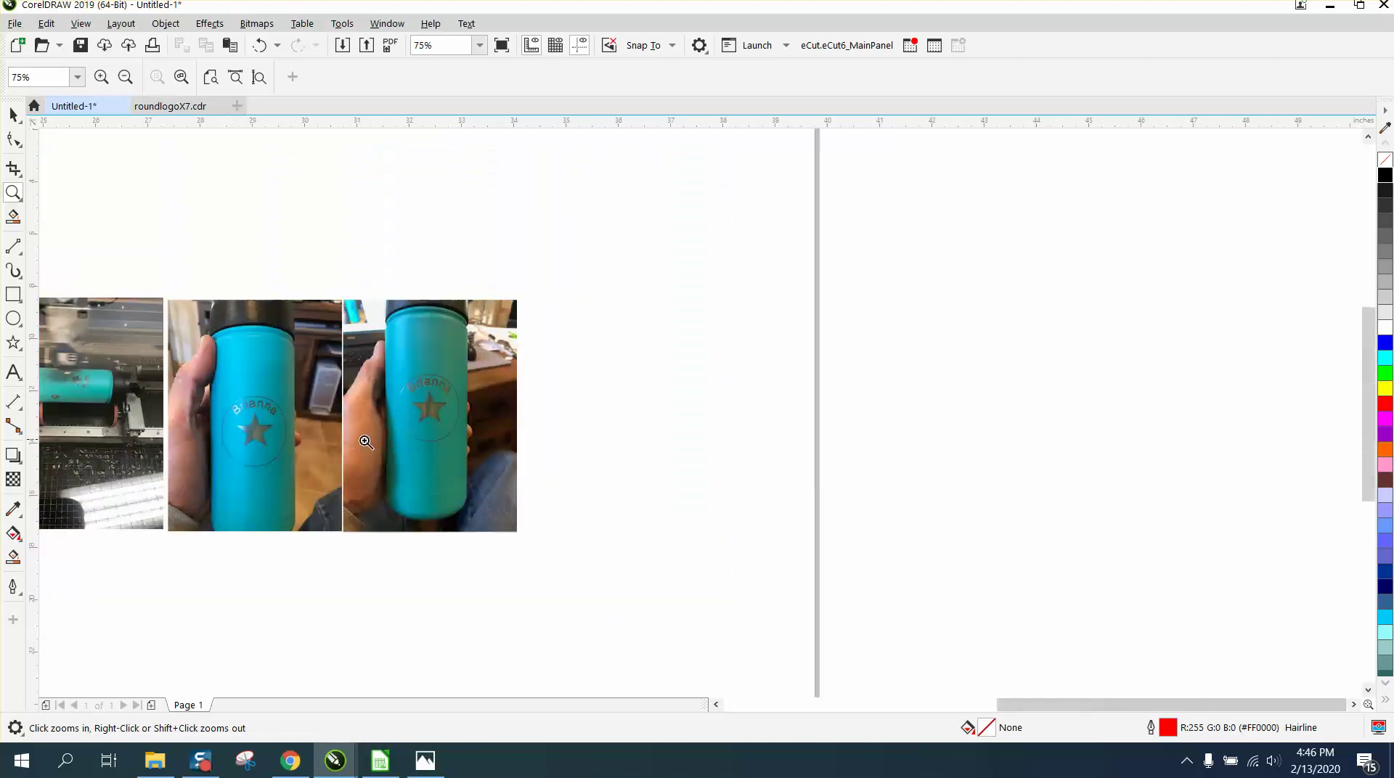
right_click(187, 425)
right_click(435, 426)
drag(137, 302, 491, 503)
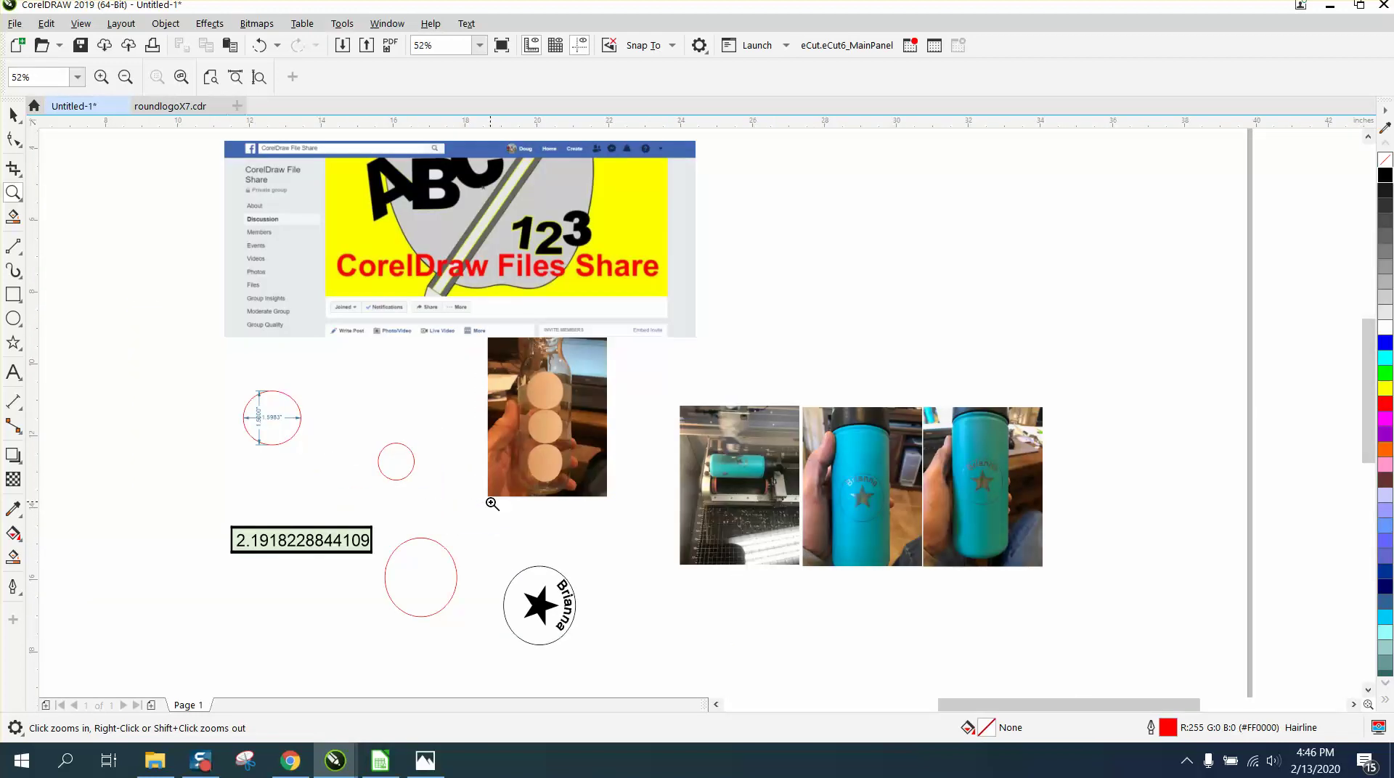